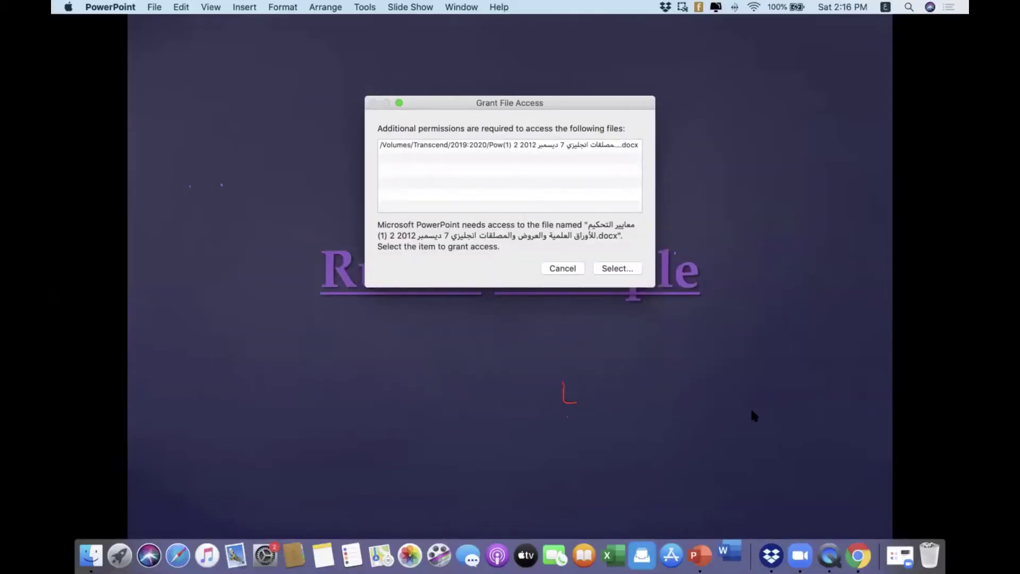
- Switch to Word, show the Research Paper Rubric document full screen and decline opening Microsoft Update Assistant
click(732, 539)
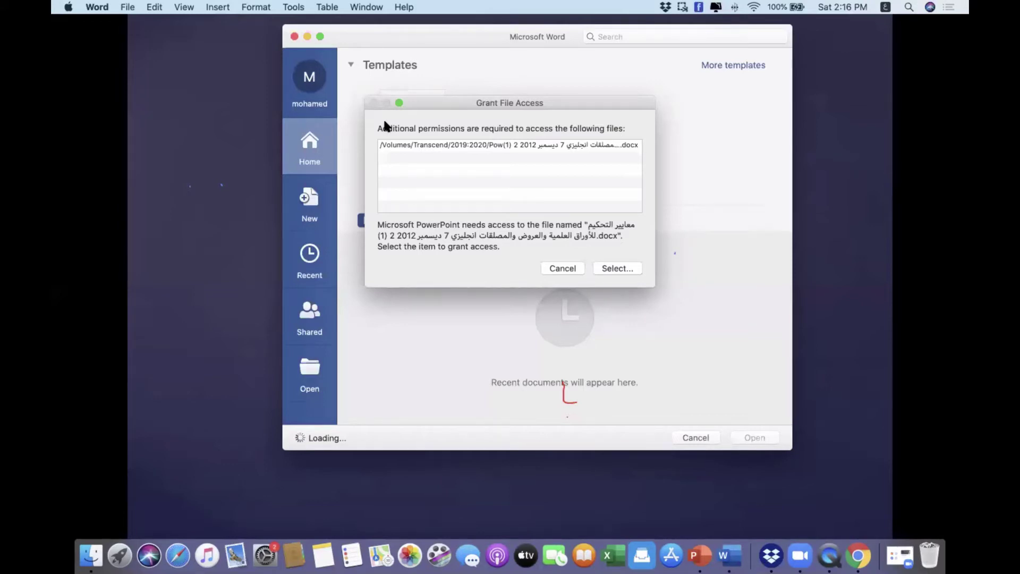
key(F11)
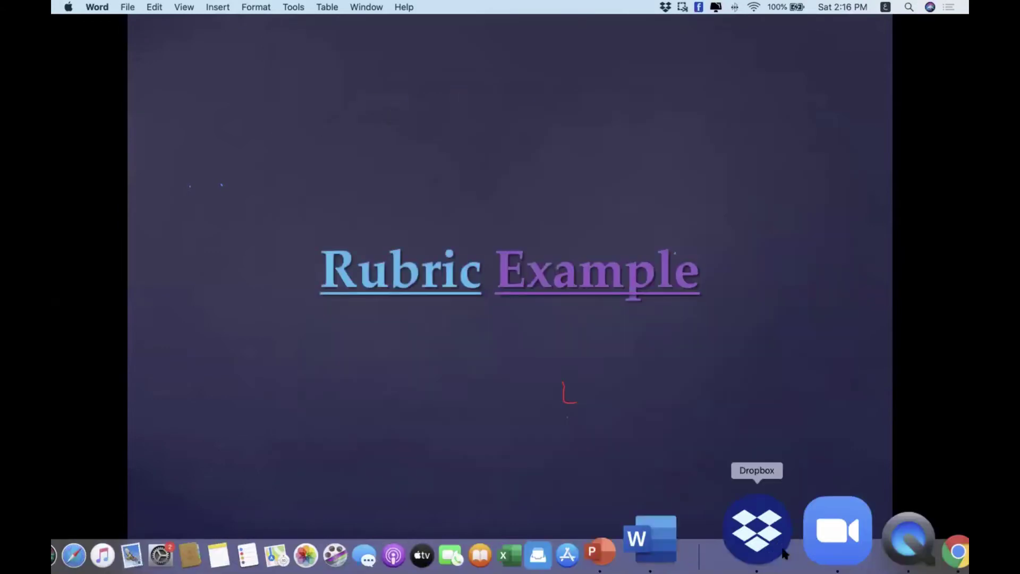
click(731, 539)
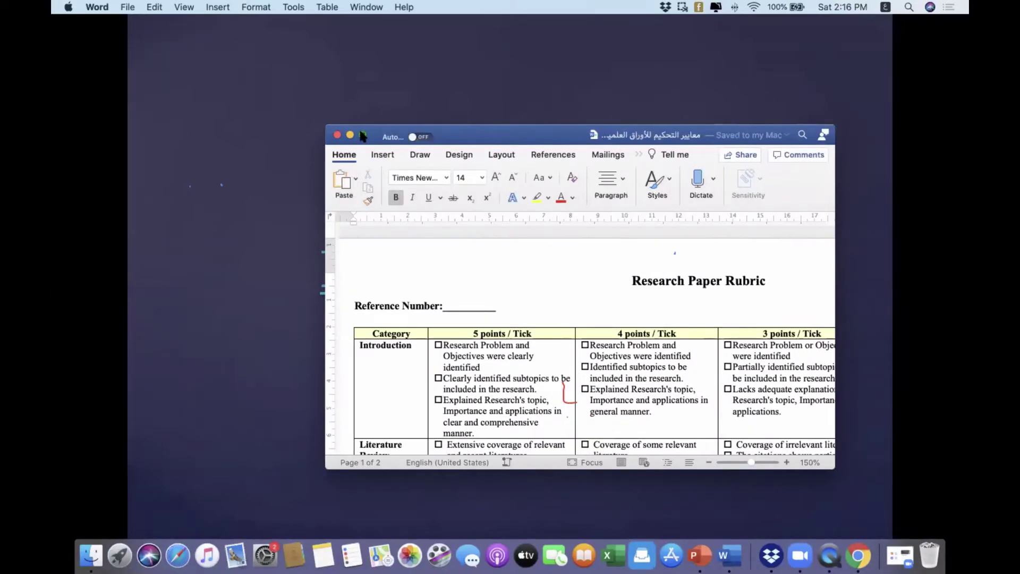
click(363, 134)
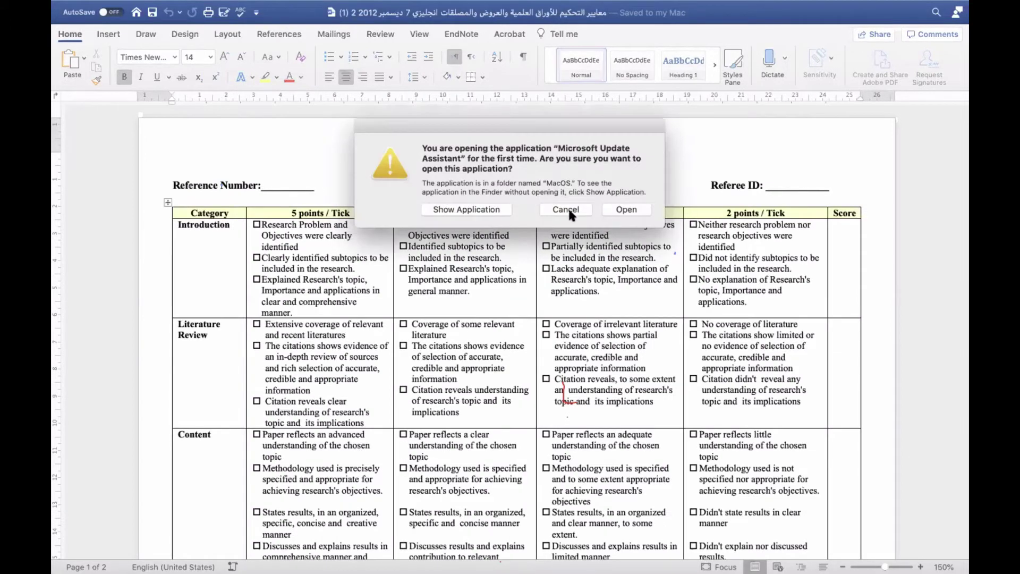
click(566, 210)
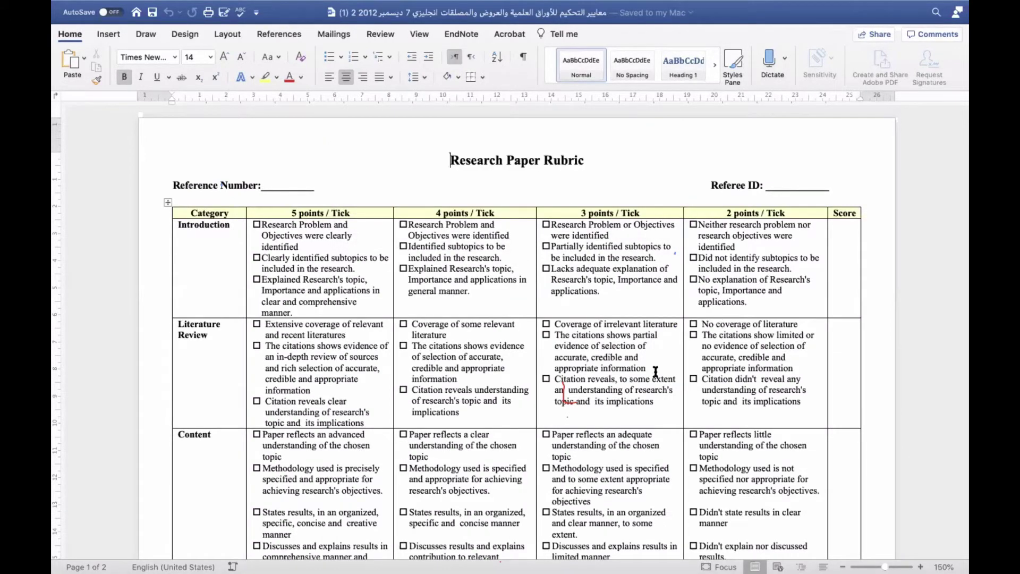
- Read through the Research Paper Rubric from the Introduction category to the feedback form's improvement suggestions, and return to the document's beginning
scroll(315, 313, down, 1)
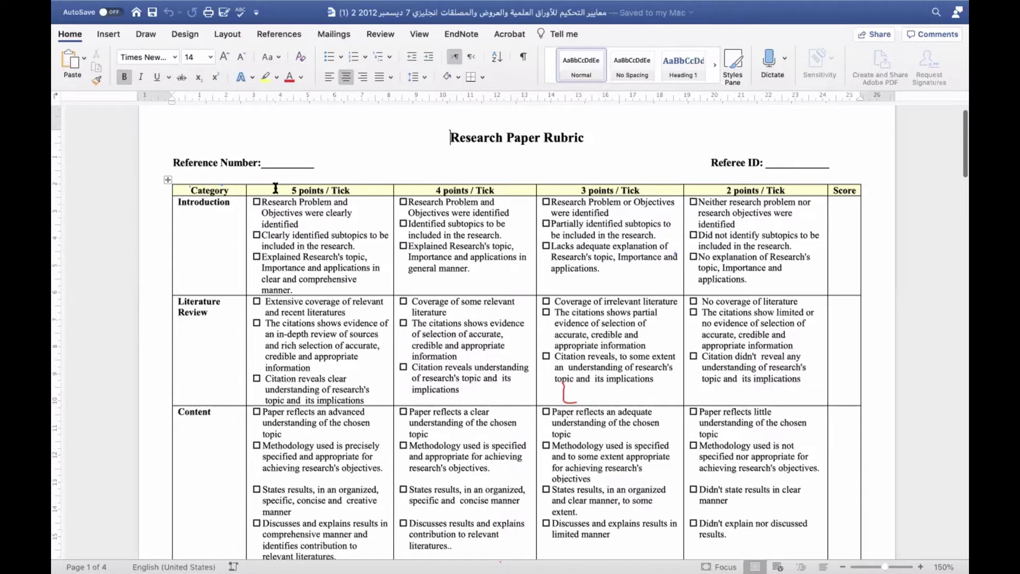
scroll(319, 225, down, 1)
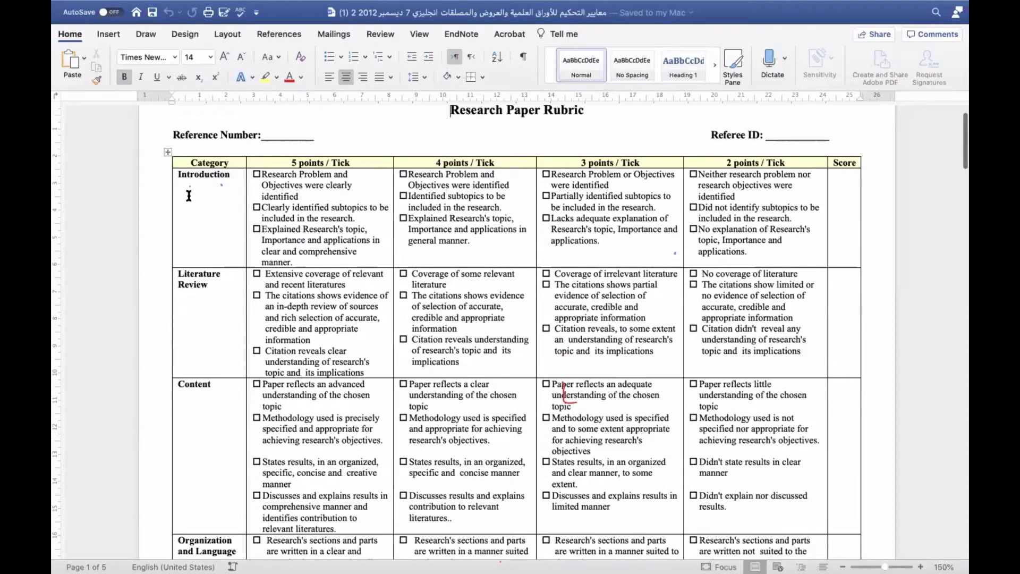
scroll(200, 200, down, 1)
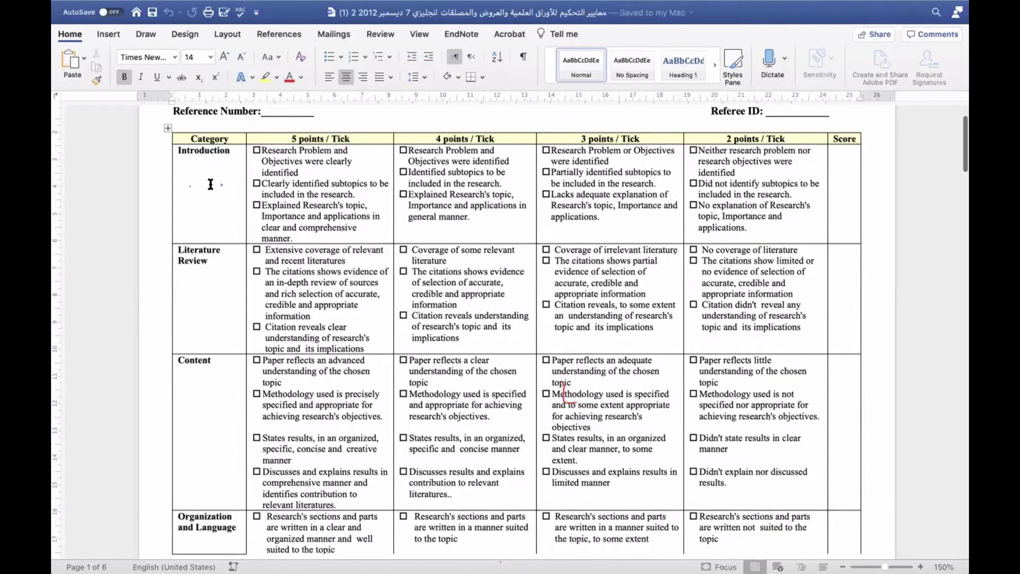
scroll(210, 186, down, 3)
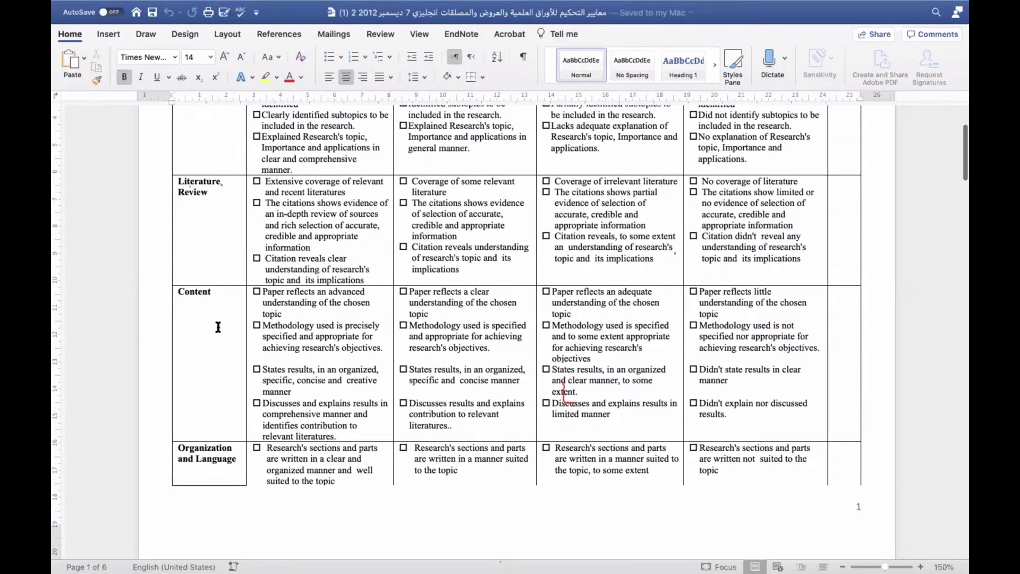
scroll(218, 327, down, 12)
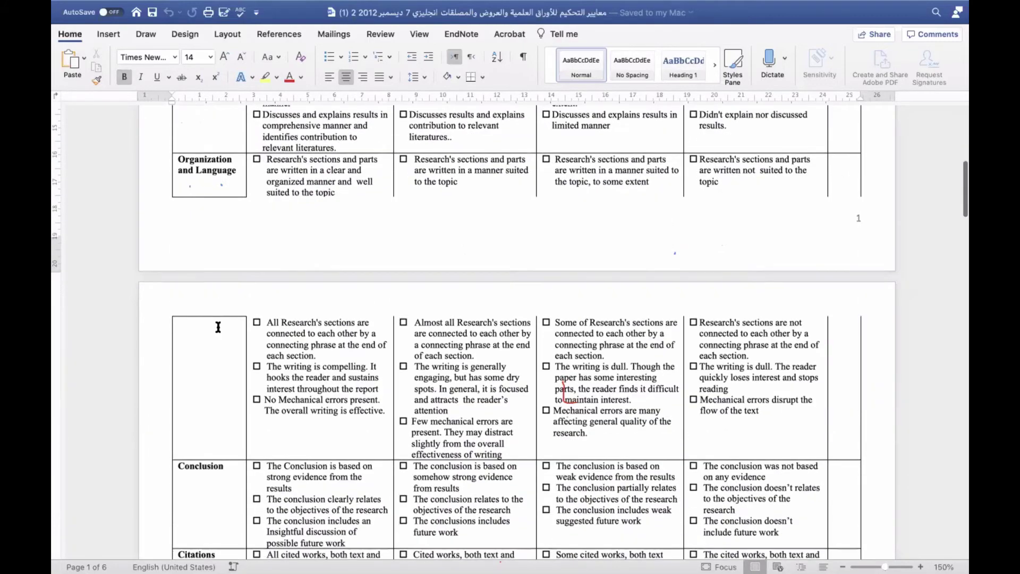
scroll(217, 326, down, 11)
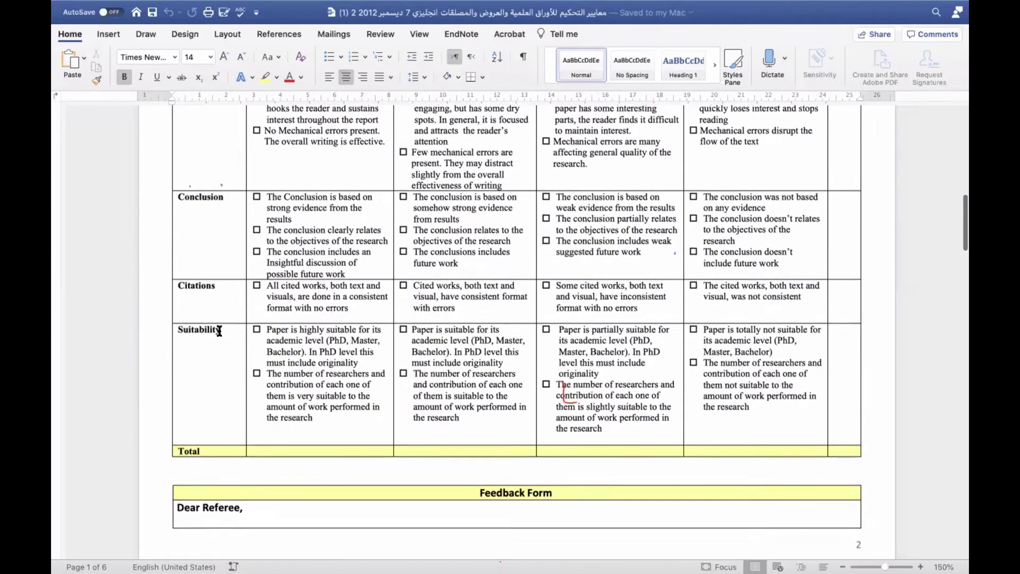
scroll(218, 330, down, 10)
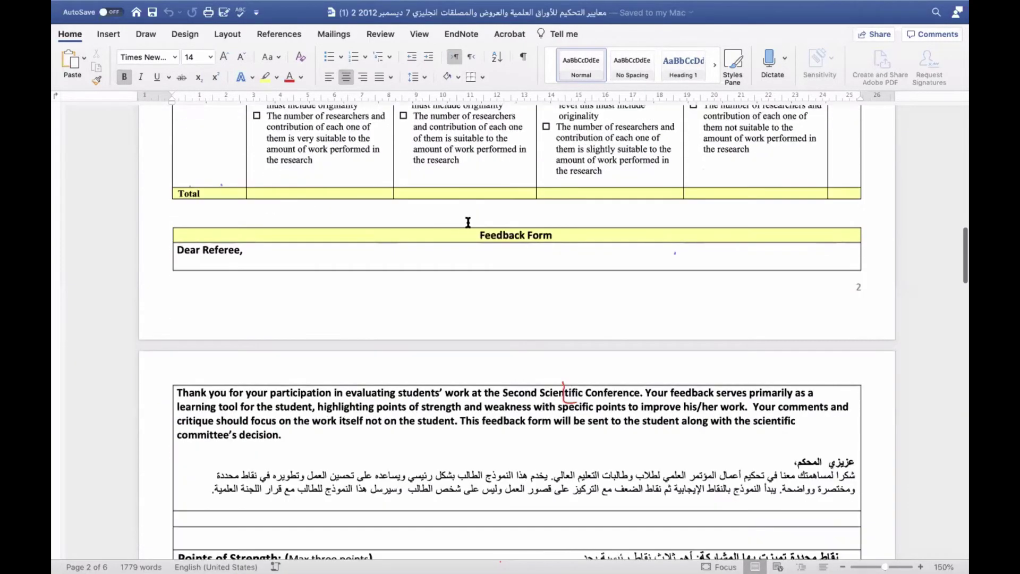
scroll(468, 222, down, 6)
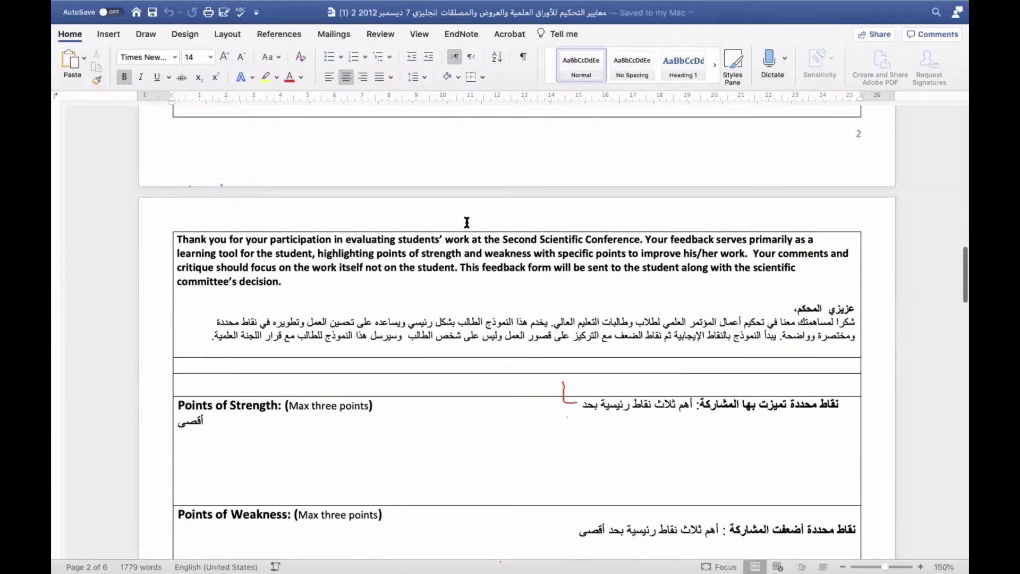
scroll(467, 222, down, 6)
scroll(462, 191, down, 3)
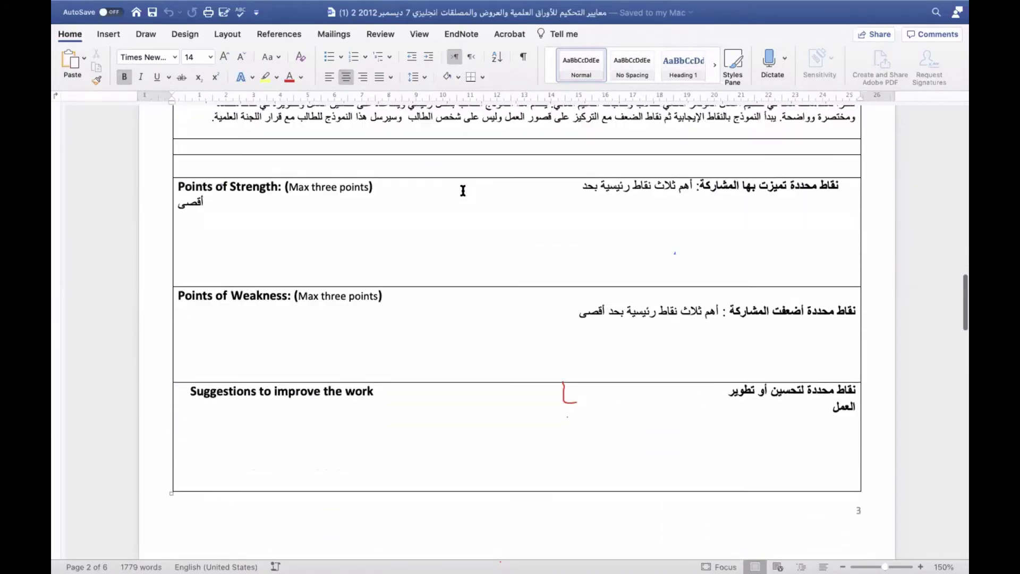
scroll(525, 282, up, 20)
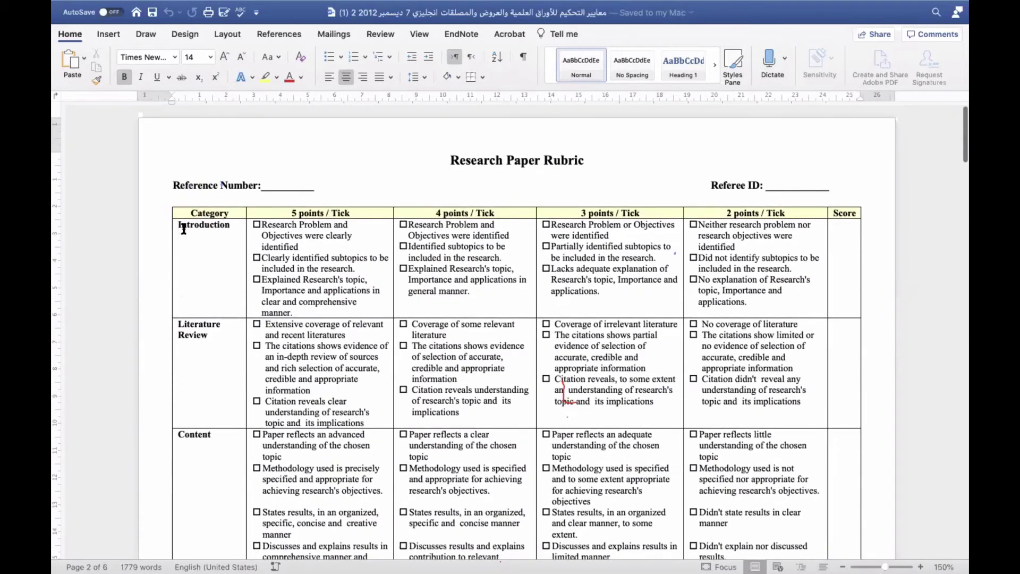
key(super+Home)
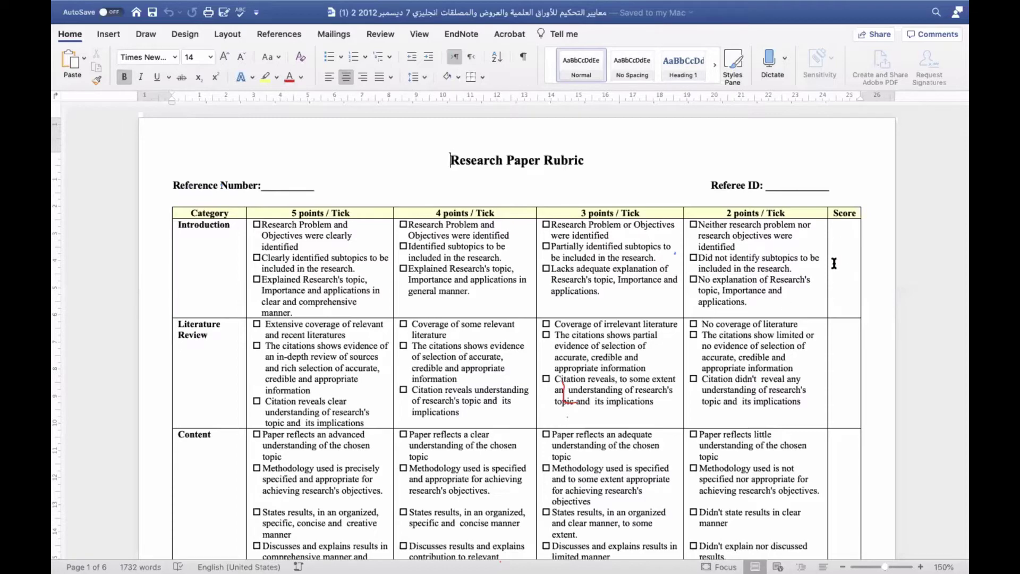
- Examine the Research Paper Rubric's Score column down to the Total row, comparing it with the point-level columns
scroll(823, 268, down, 3)
scroll(823, 269, down, 20)
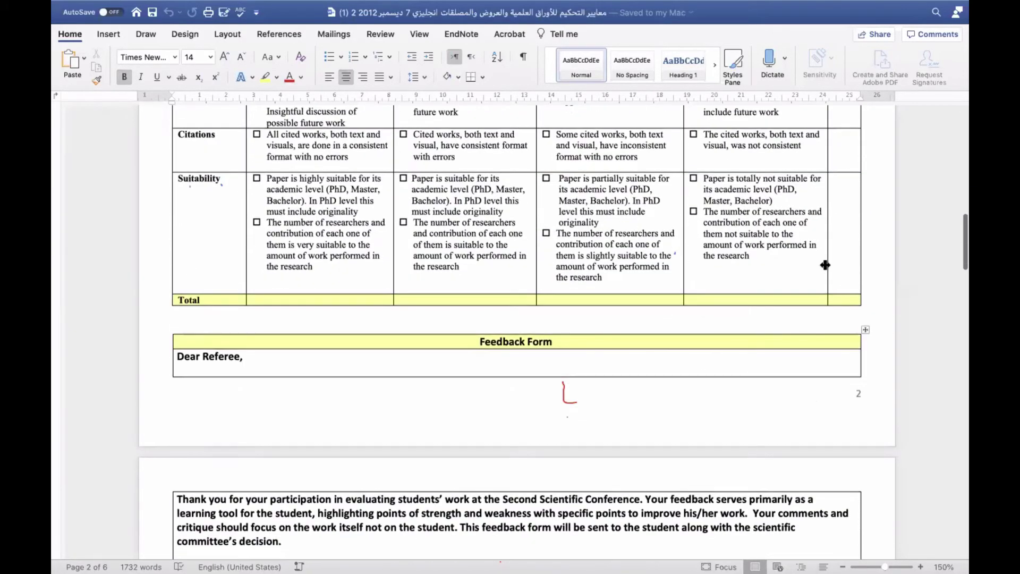
scroll(826, 264, up, 20)
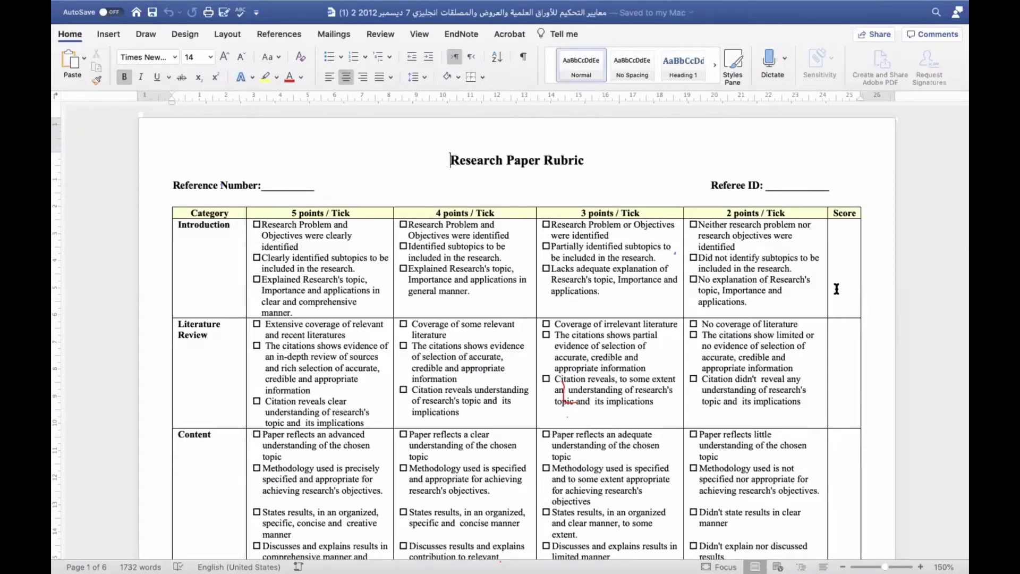
scroll(778, 287, down, 4)
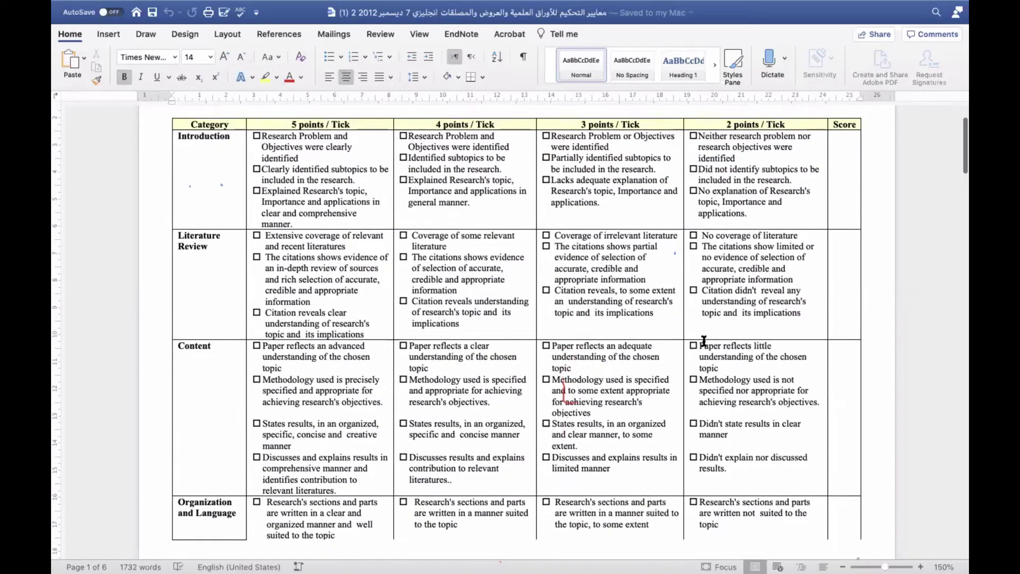
scroll(704, 341, down, 15)
scroll(704, 340, up, 15)
scroll(704, 340, up, 11)
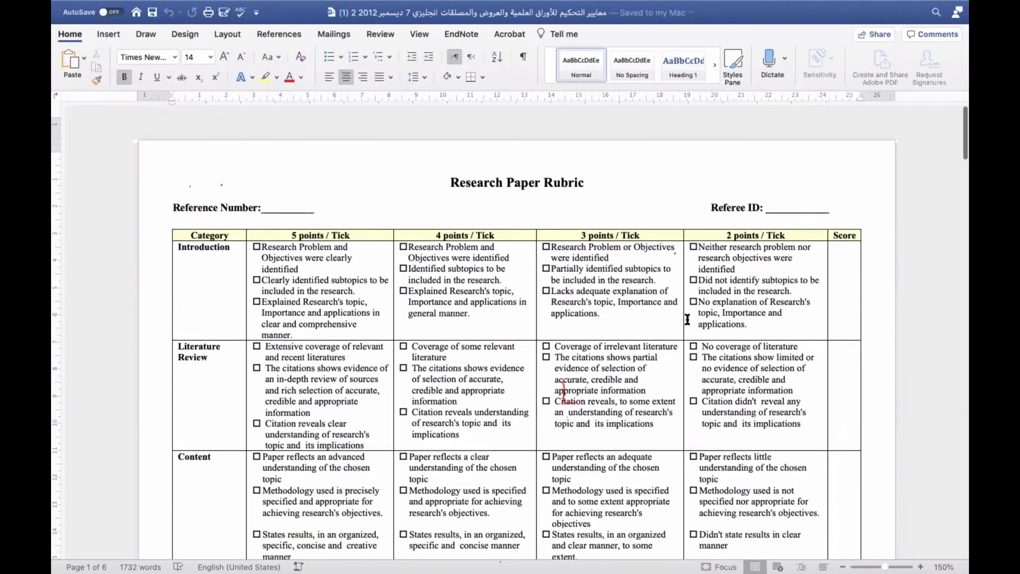
- Examine the Poster Rubric's traits from title and main idea to the Total row and Comments box, and return to the Research Paper Rubric
scroll(669, 273, down, 20)
scroll(669, 274, down, 20)
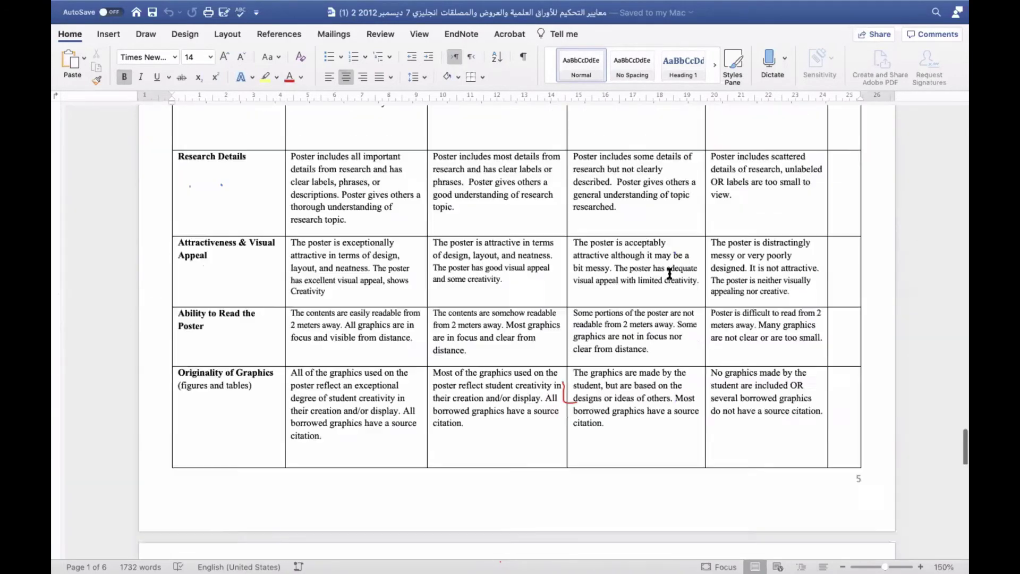
scroll(669, 273, up, 15)
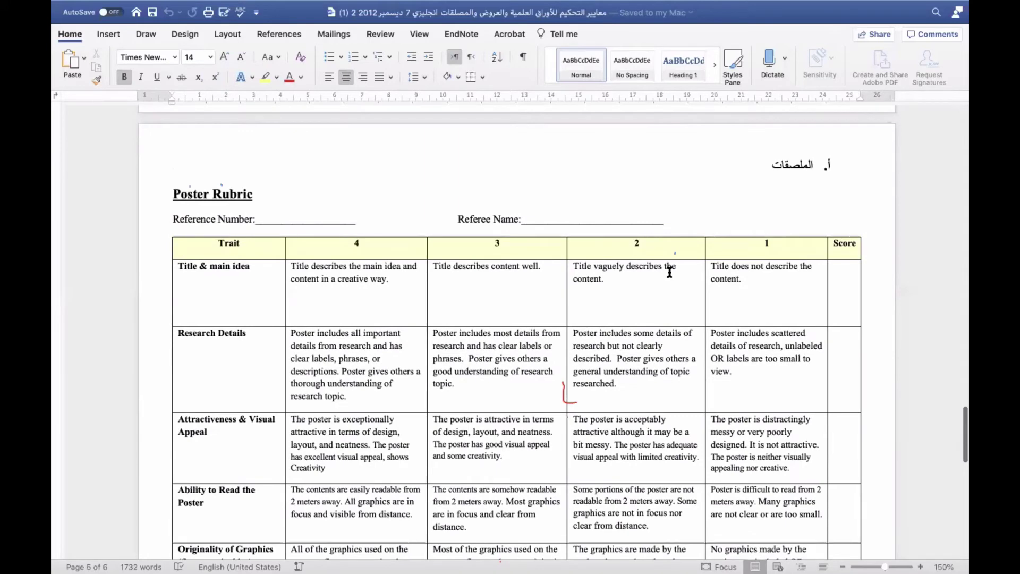
scroll(668, 272, down, 3)
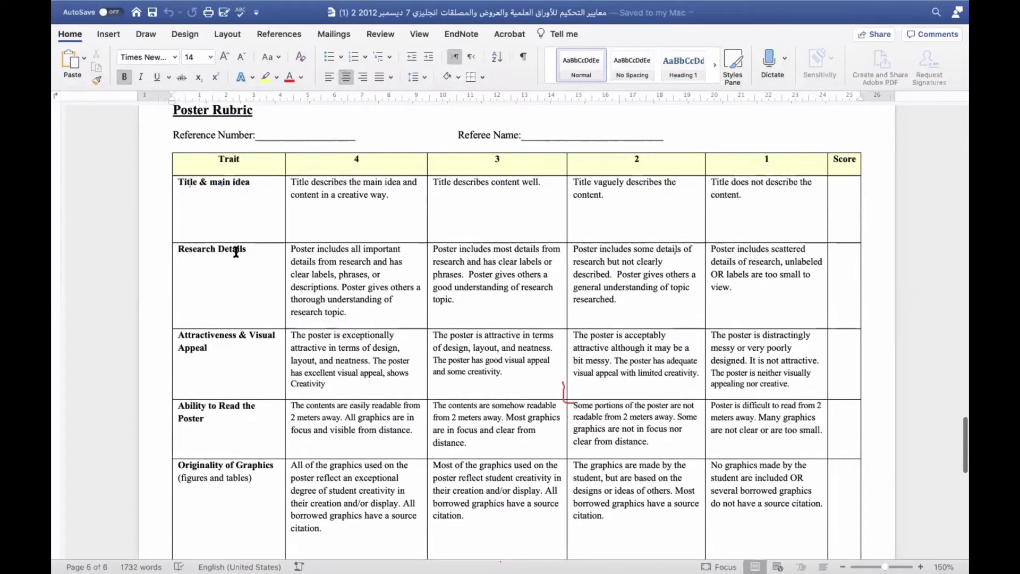
scroll(235, 252, down, 1)
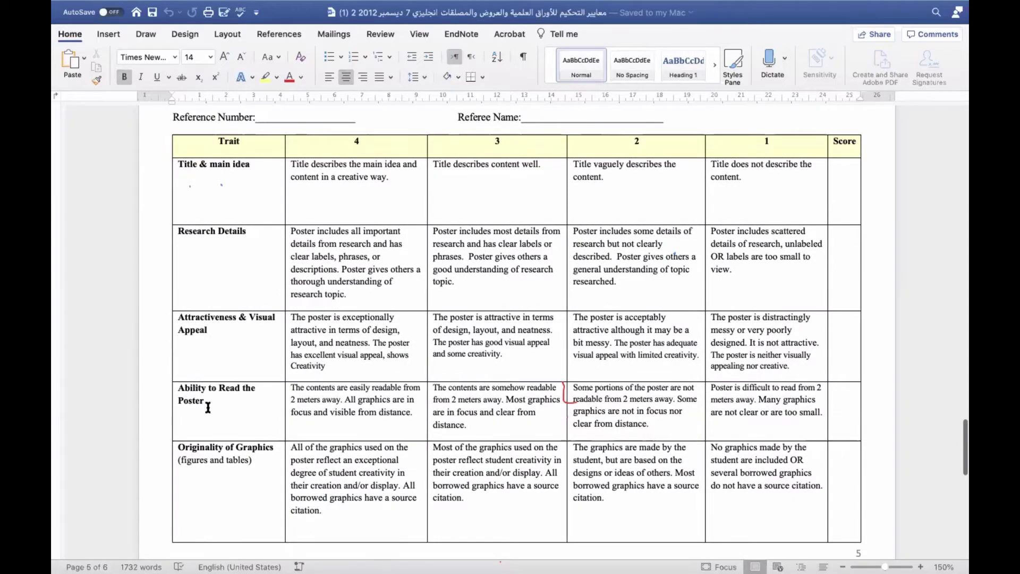
scroll(208, 407, down, 1)
scroll(208, 407, down, 1)
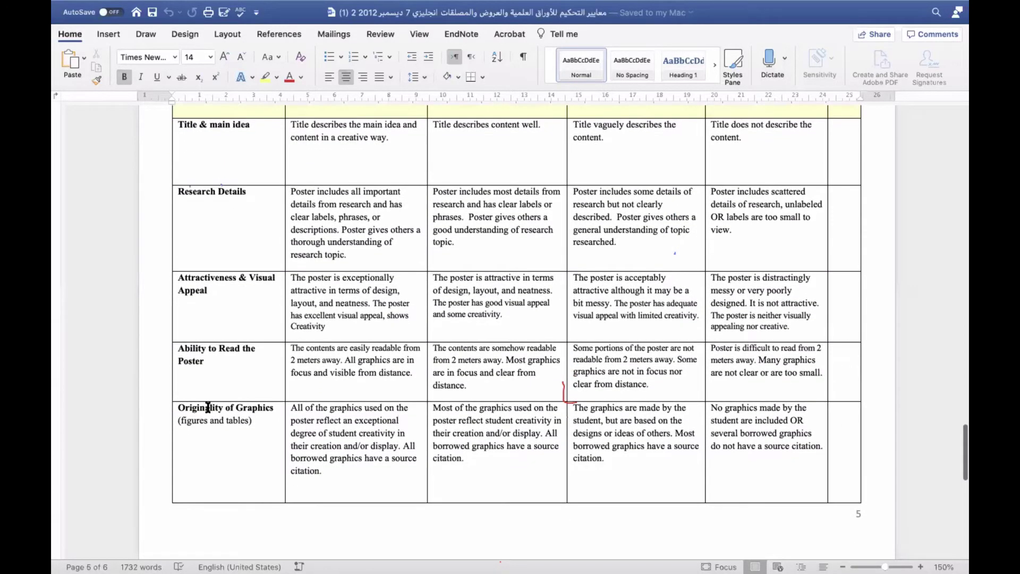
scroll(208, 408, down, 6)
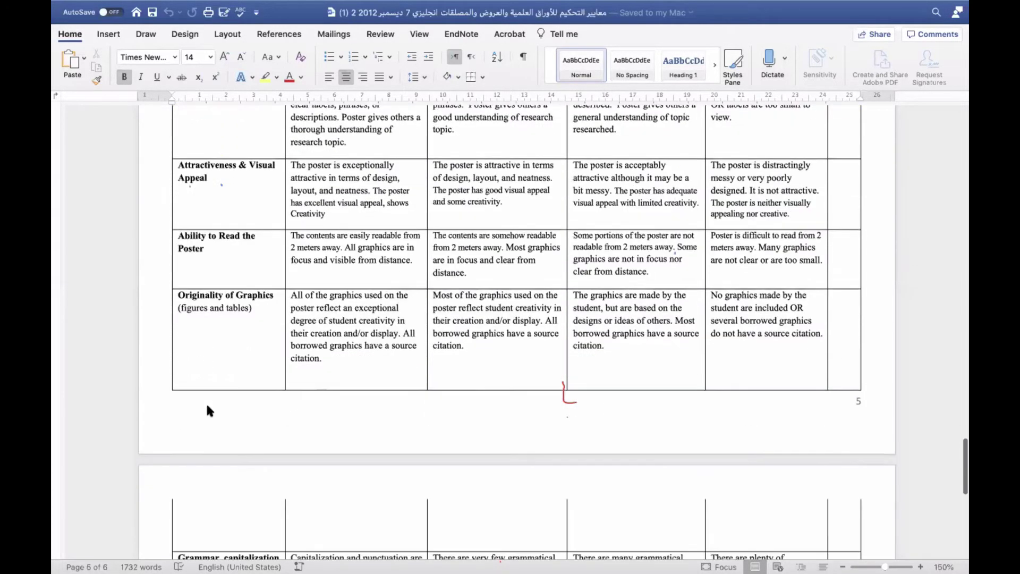
scroll(207, 409, down, 10)
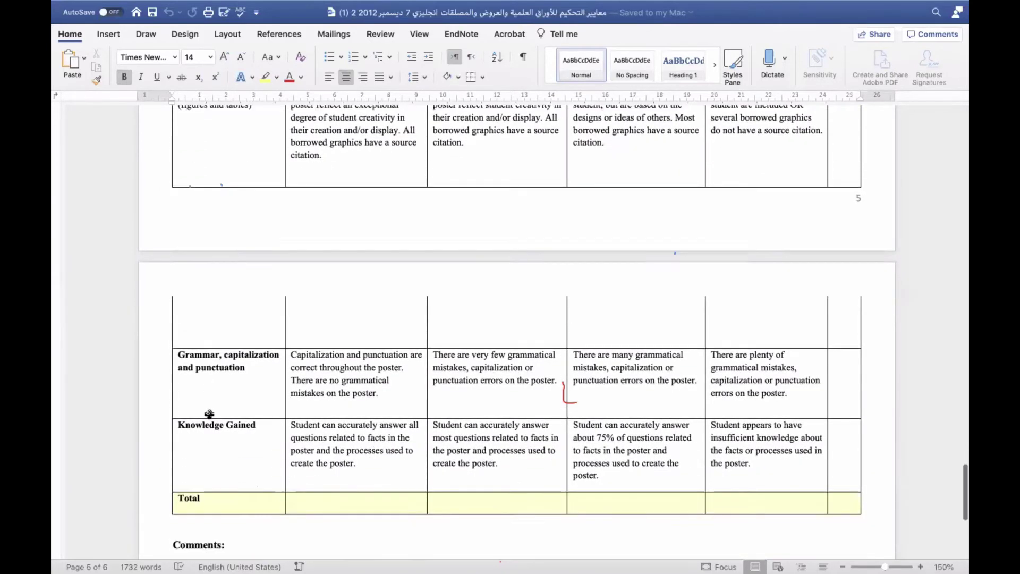
scroll(209, 414, down, 1)
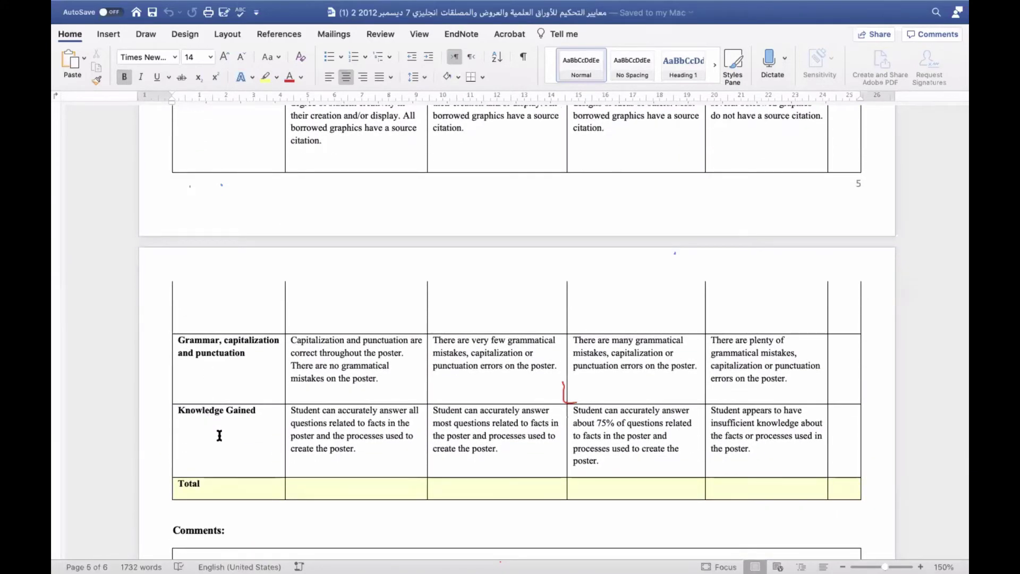
scroll(221, 435, down, 15)
scroll(220, 434, up, 20)
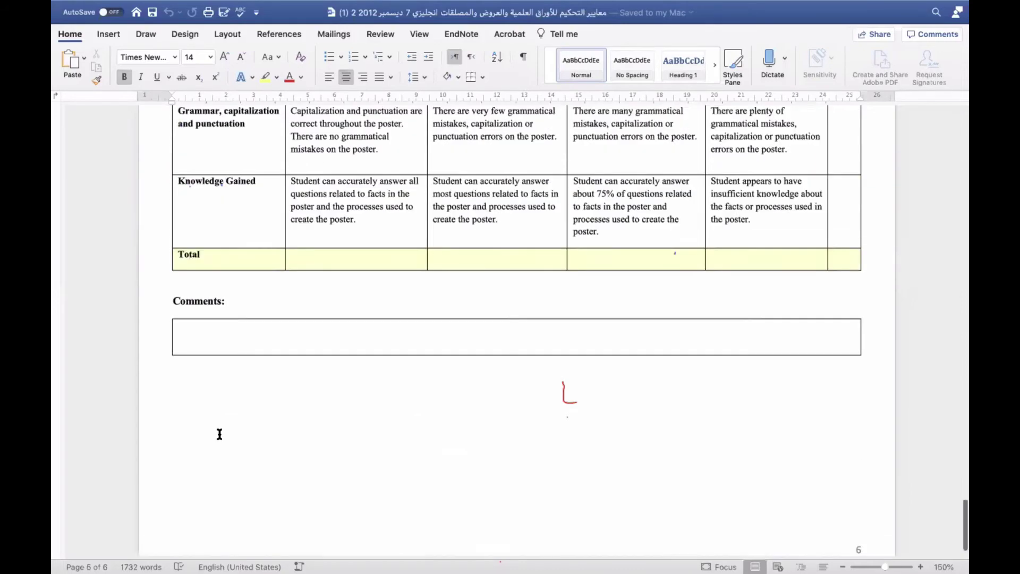
scroll(221, 434, up, 20)
scroll(342, 380, down, 15)
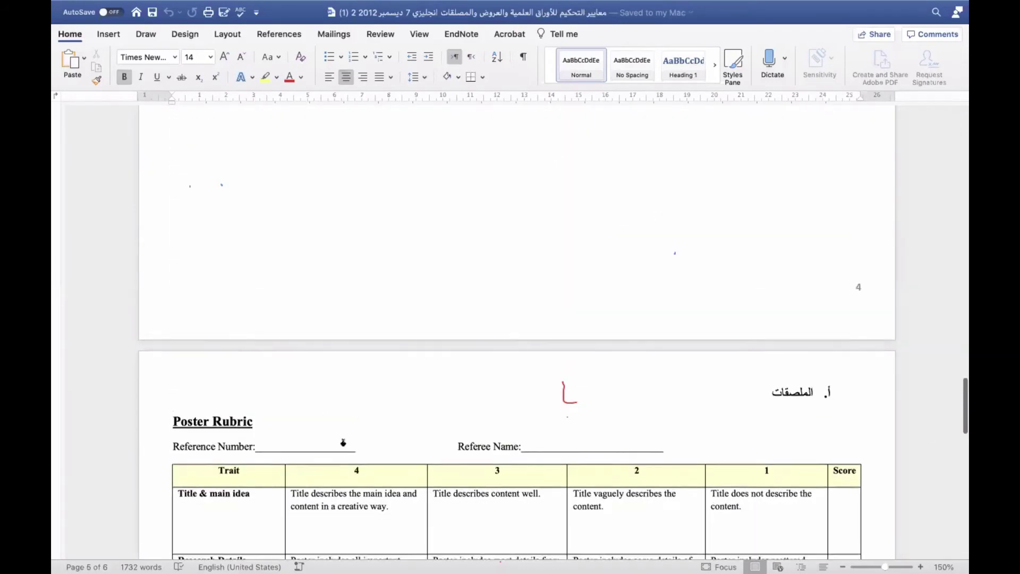
scroll(341, 446, up, 10)
scroll(343, 446, up, 20)
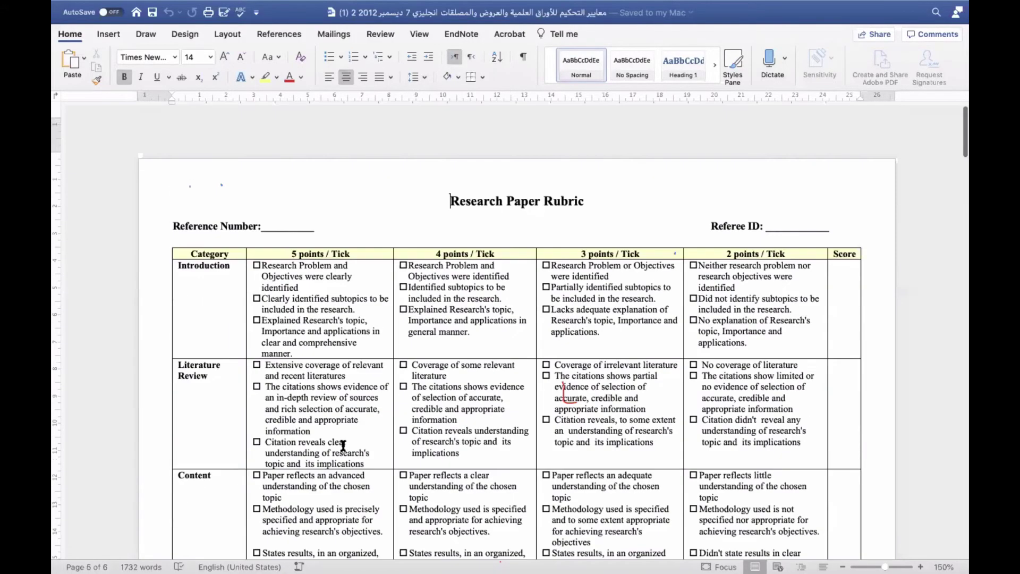
scroll(545, 281, down, 2)
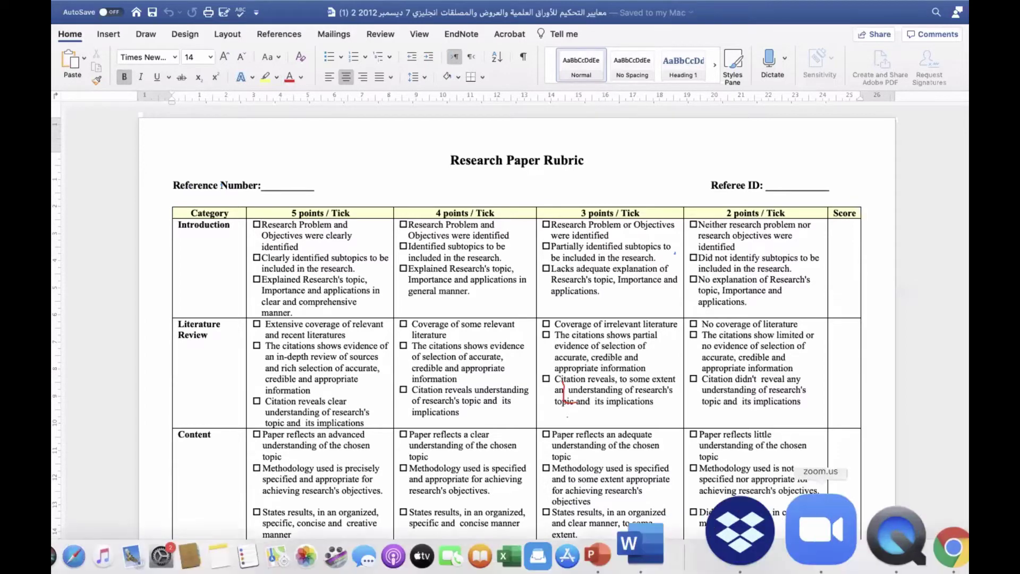
- Switch back to the PowerPoint slide show and grant access to the linked file معايير التحكيم للكل عربي بعد التعديل.docx
click(693, 529)
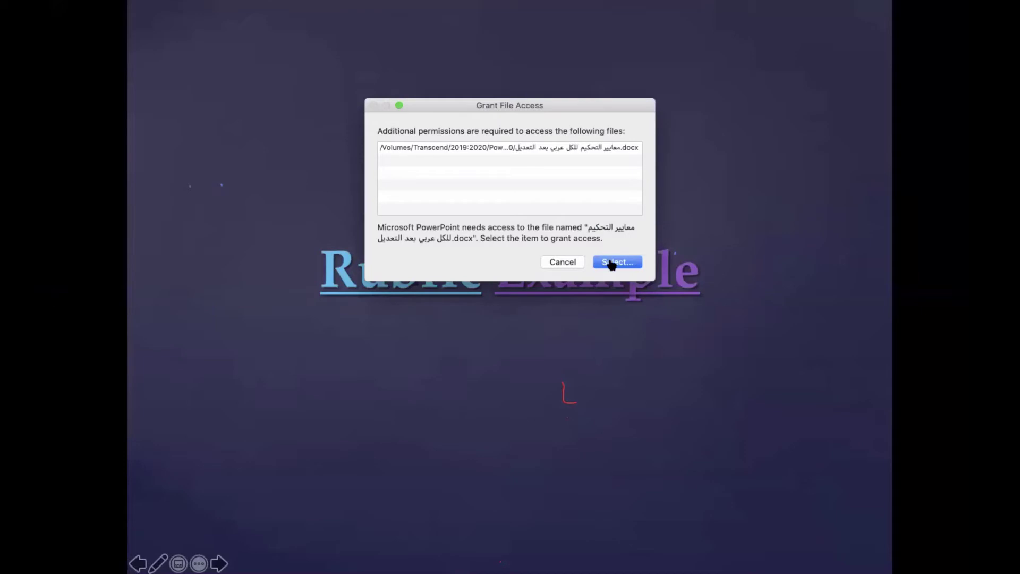
click(612, 265)
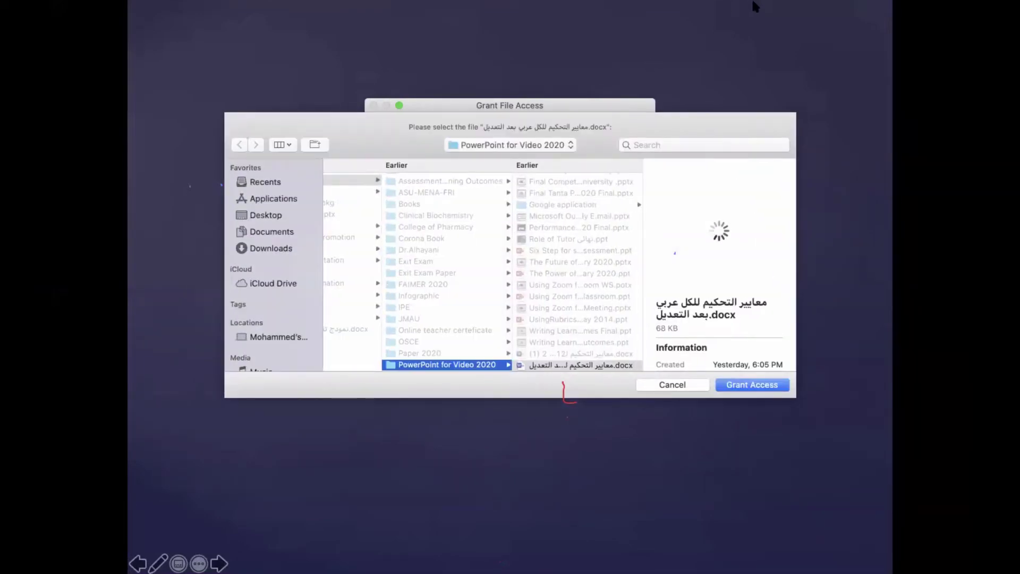
click(754, 385)
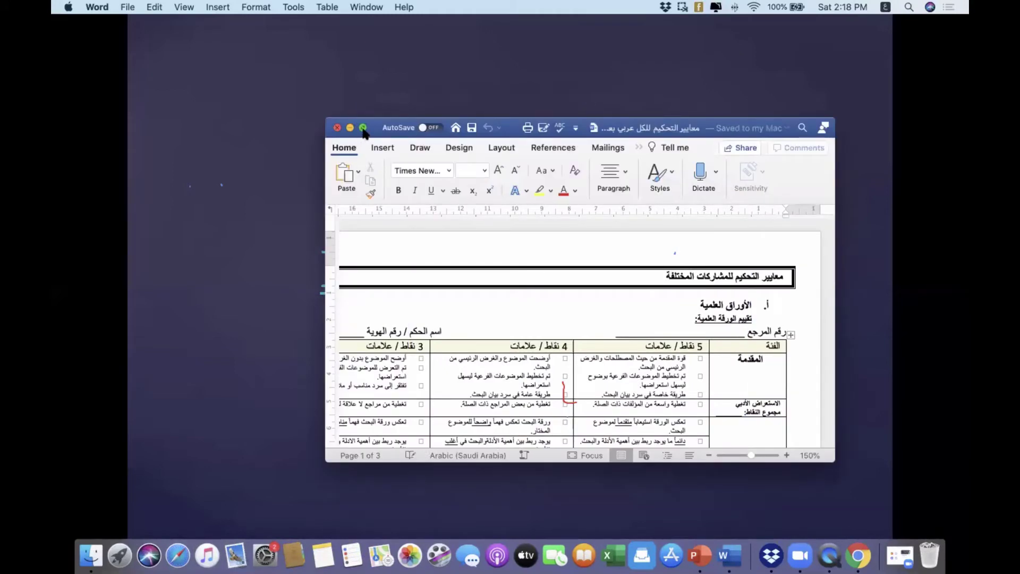
- Expand the Arabic judging criteria document to full screen and review its scientific paper and poster rubrics down to the presentations section
click(363, 128)
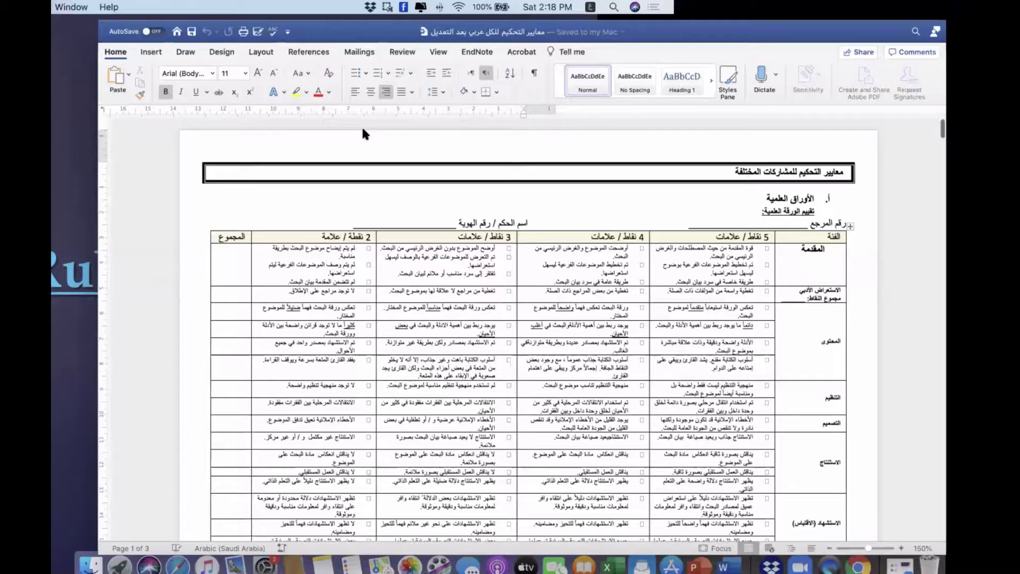
scroll(659, 248, down, 5)
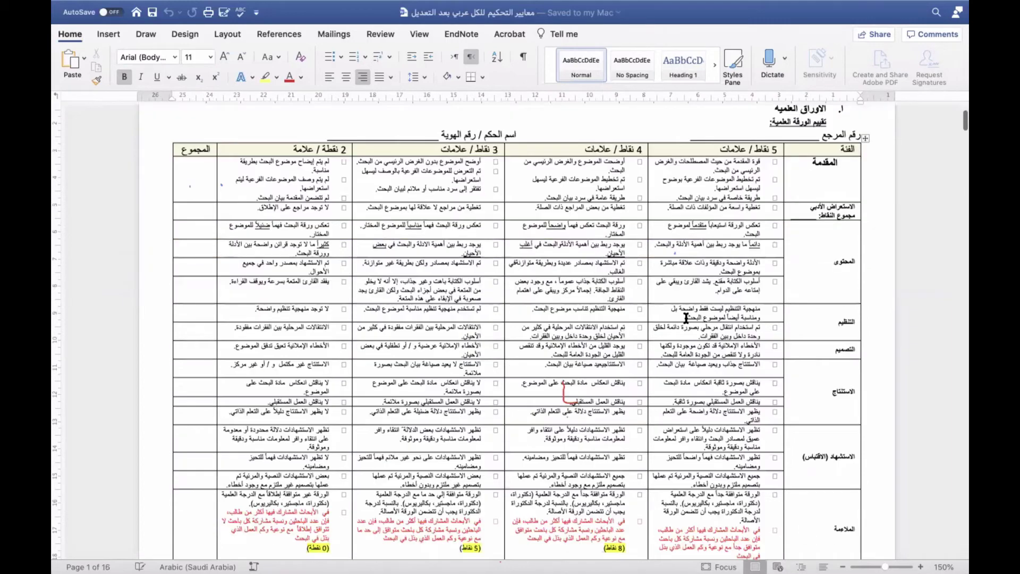
scroll(833, 220, down, 10)
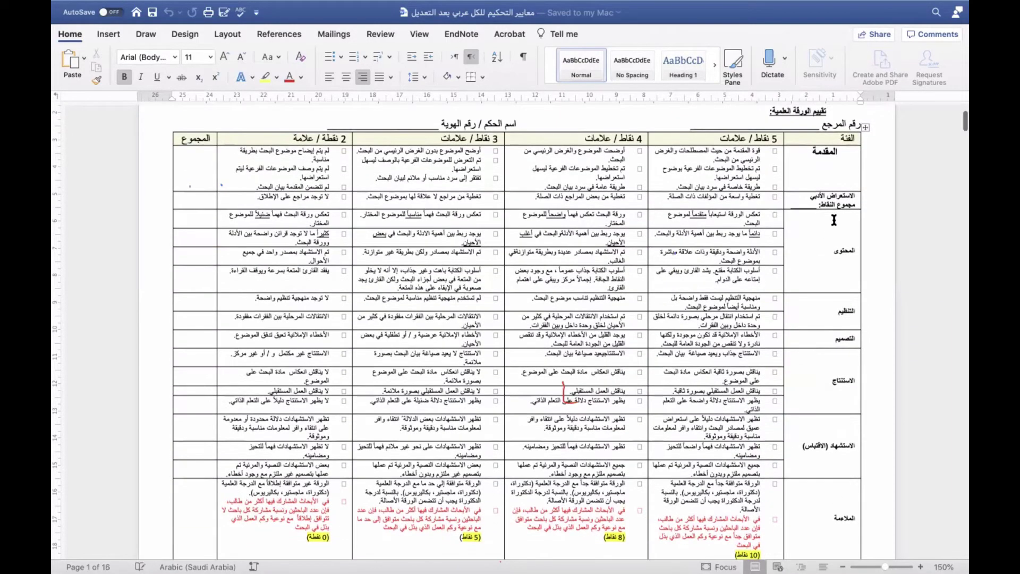
scroll(833, 220, down, 18)
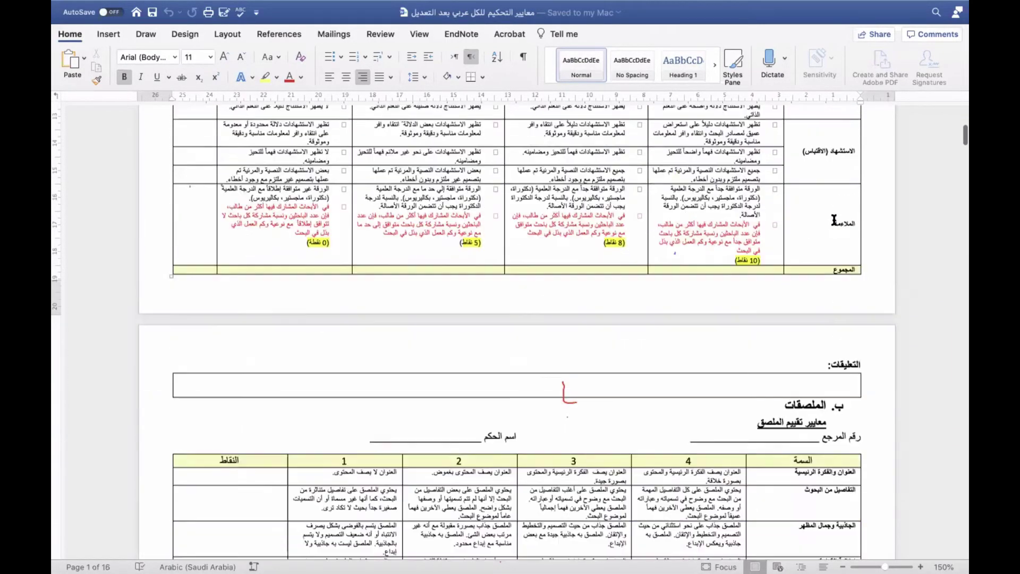
scroll(833, 219, down, 20)
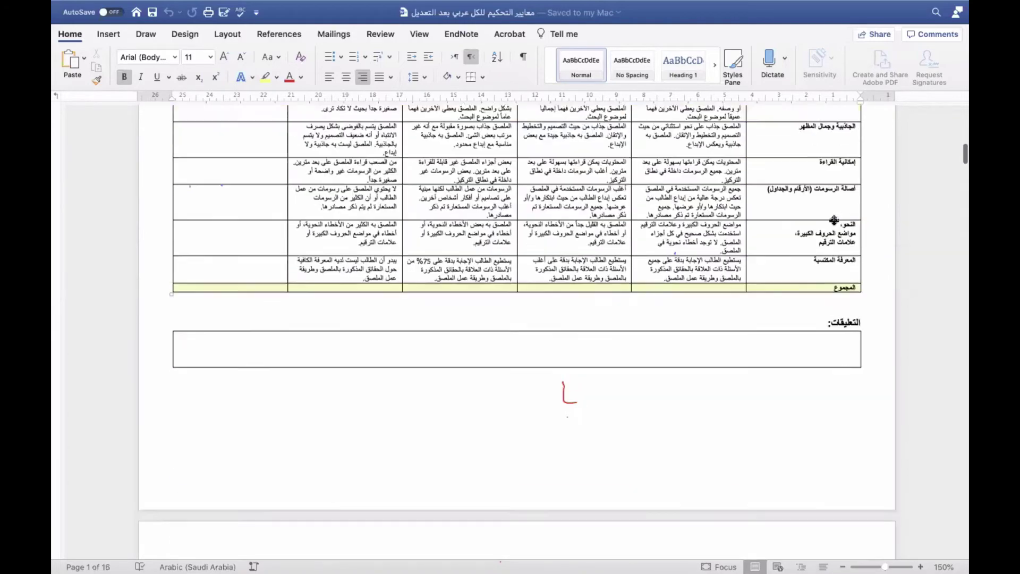
scroll(833, 220, down, 20)
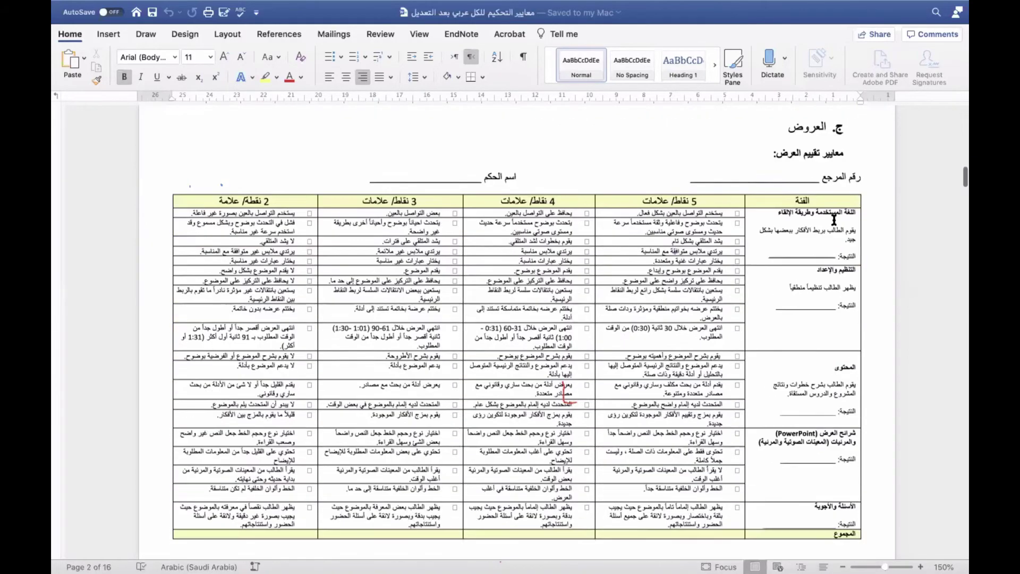
- Look through the documentary film rubric's production, directing and content tables, continuing to the project rubric
scroll(834, 220, down, 12)
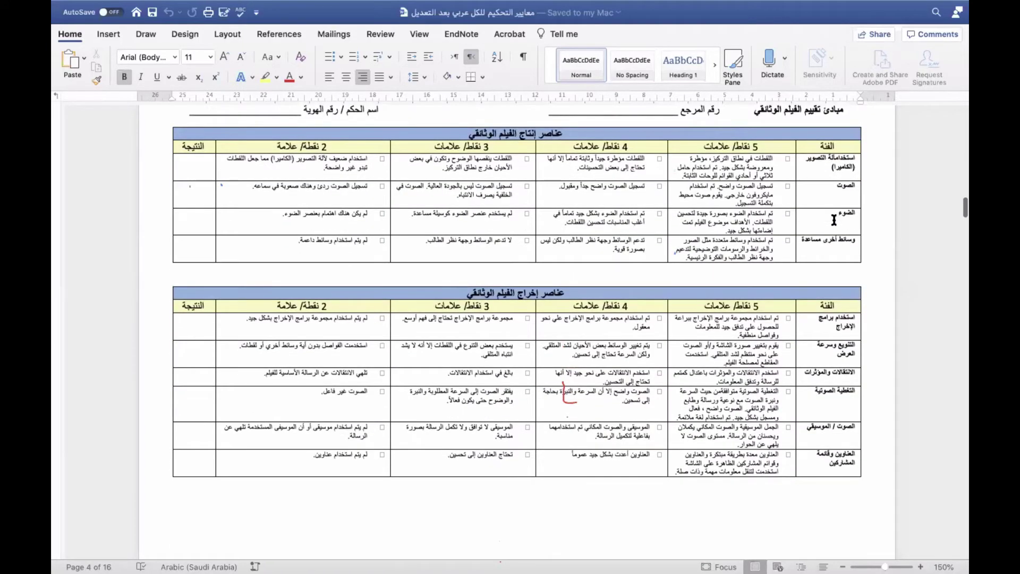
scroll(834, 219, down, 8)
scroll(894, 202, up, 12)
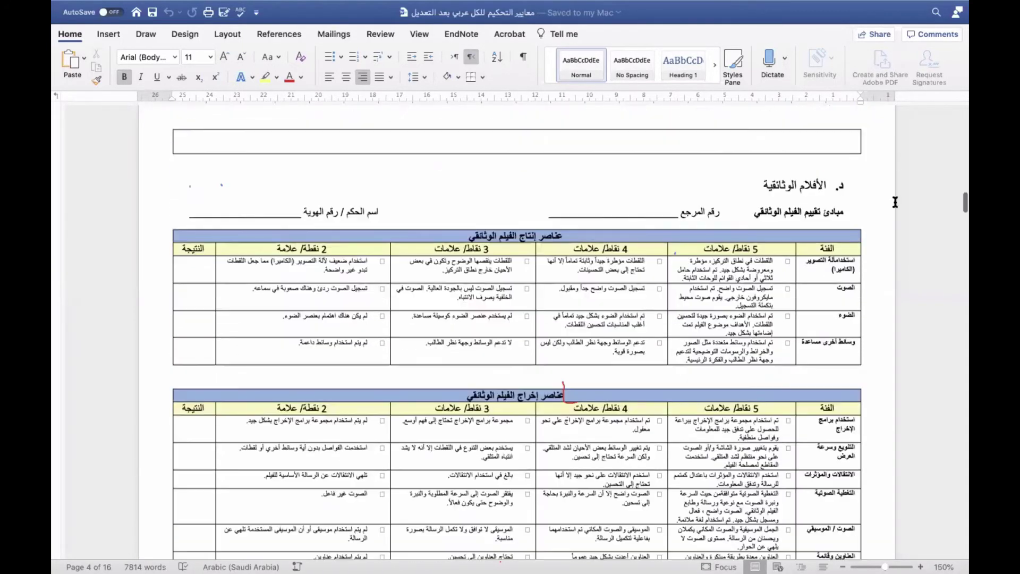
scroll(819, 351, down, 20)
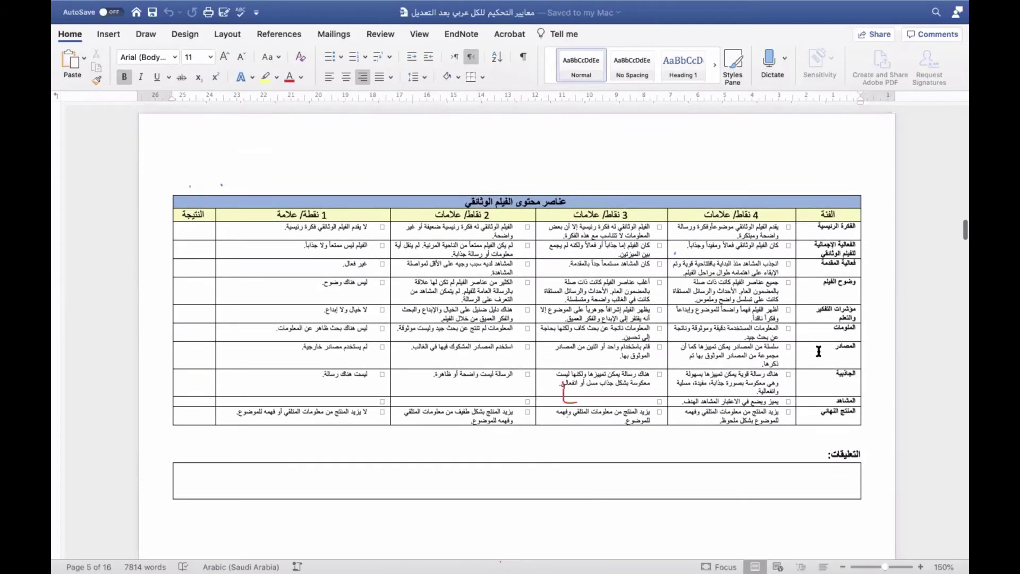
scroll(818, 350, down, 10)
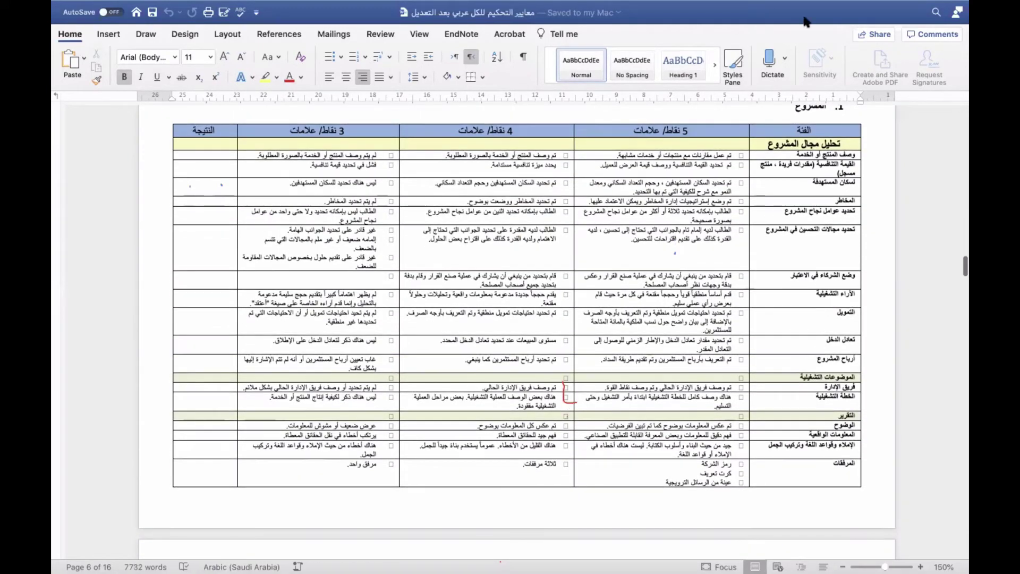
- Skim the project, exhibition, inventions, innovations and photography rubrics up to the drawing section
scroll(834, 214, down, 5)
scroll(834, 214, down, 20)
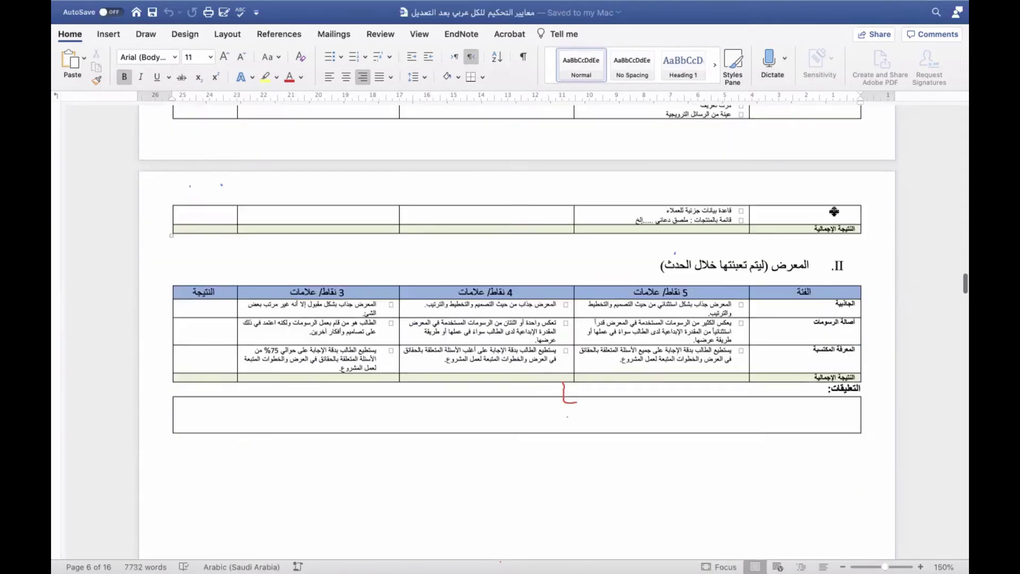
scroll(833, 213, down, 20)
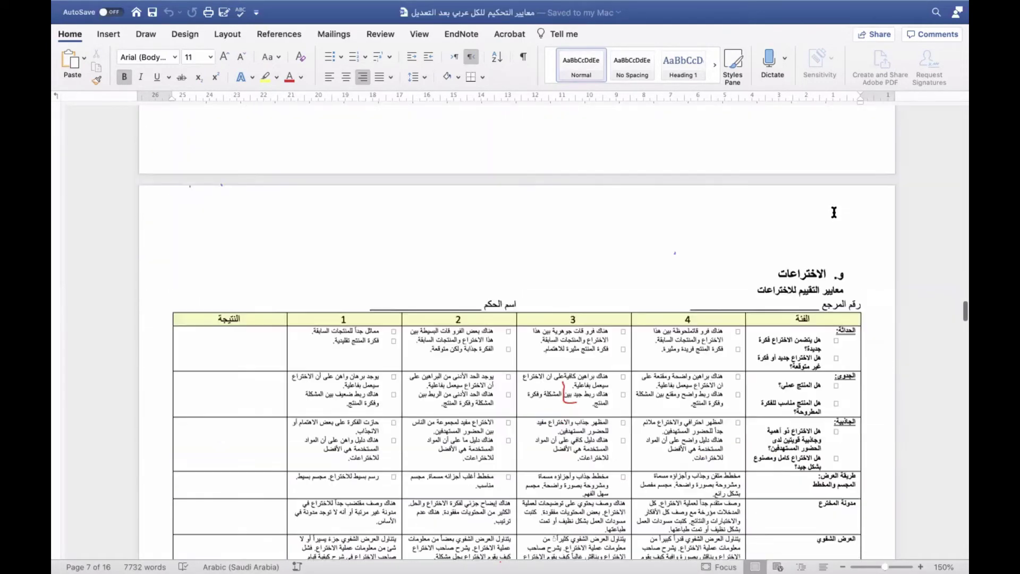
scroll(832, 212, down, 20)
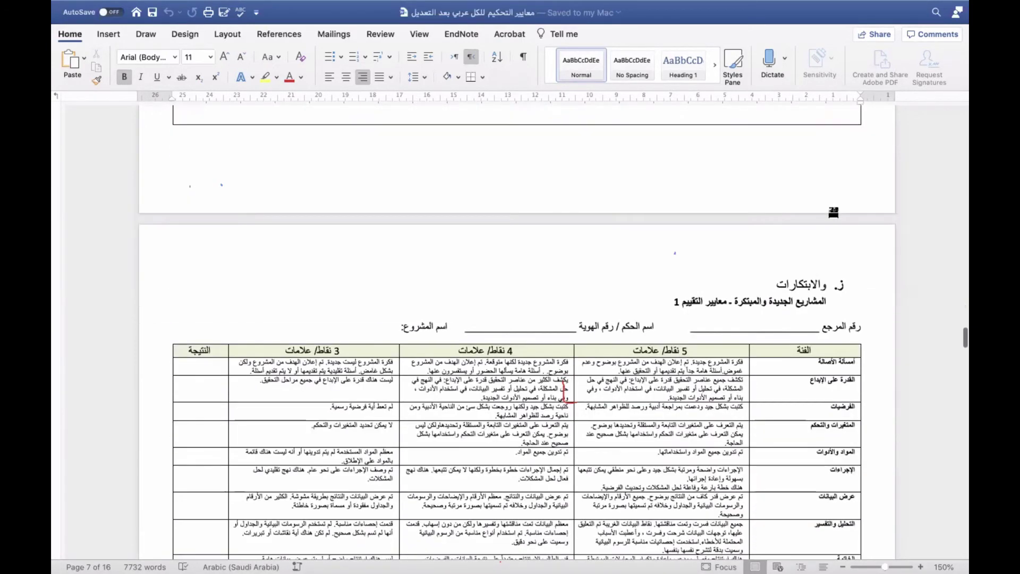
scroll(832, 212, down, 15)
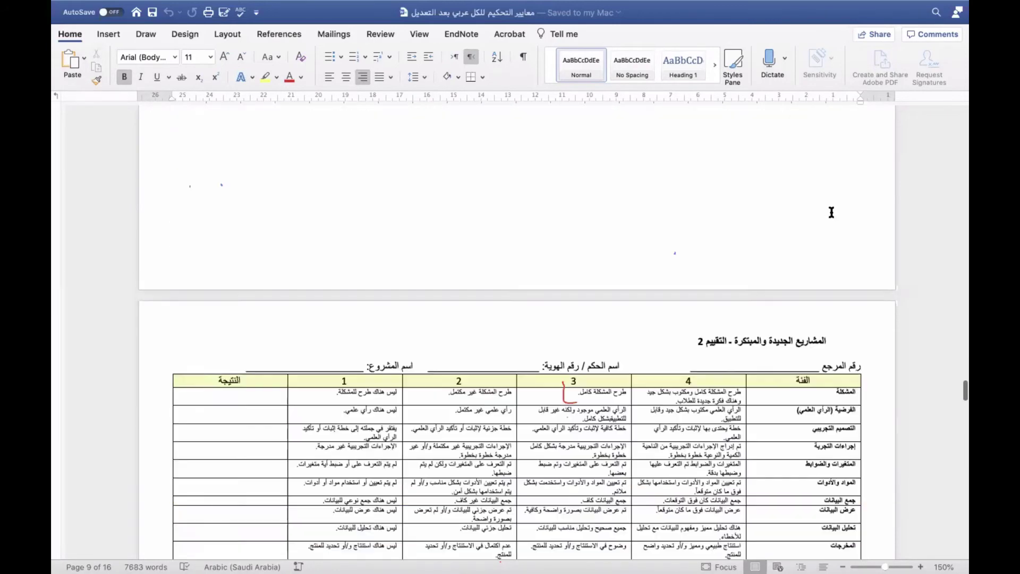
scroll(831, 213, down, 20)
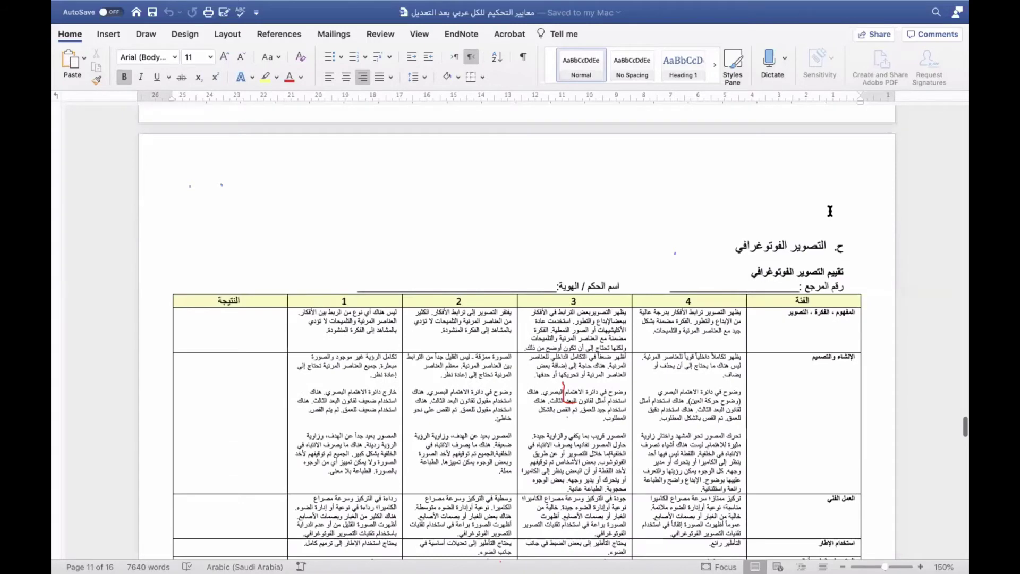
scroll(829, 211, down, 20)
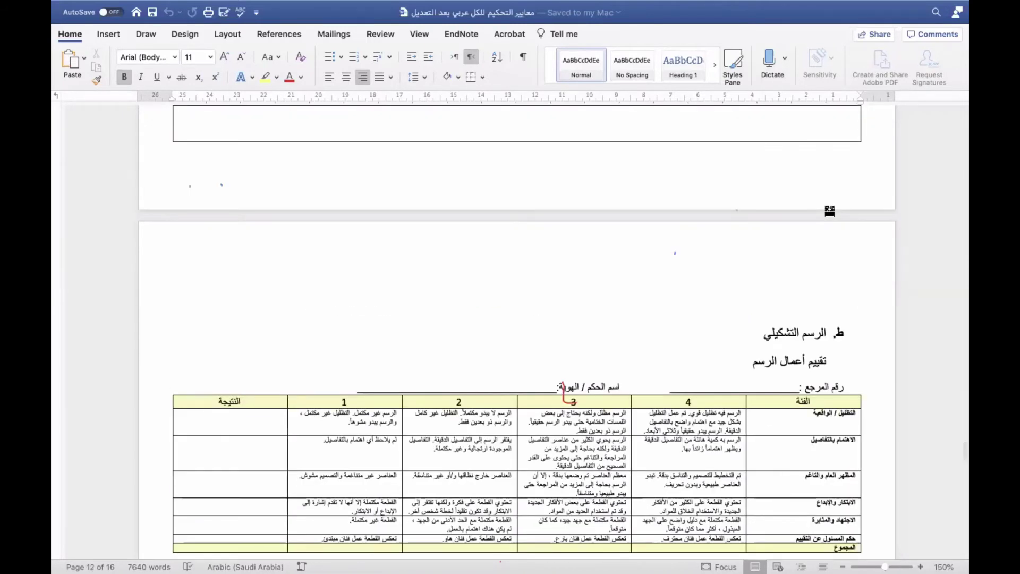
- Examine the drawing and oil painting rubrics, from their criteria rows to the Total row and comments box
scroll(829, 211, down, 6)
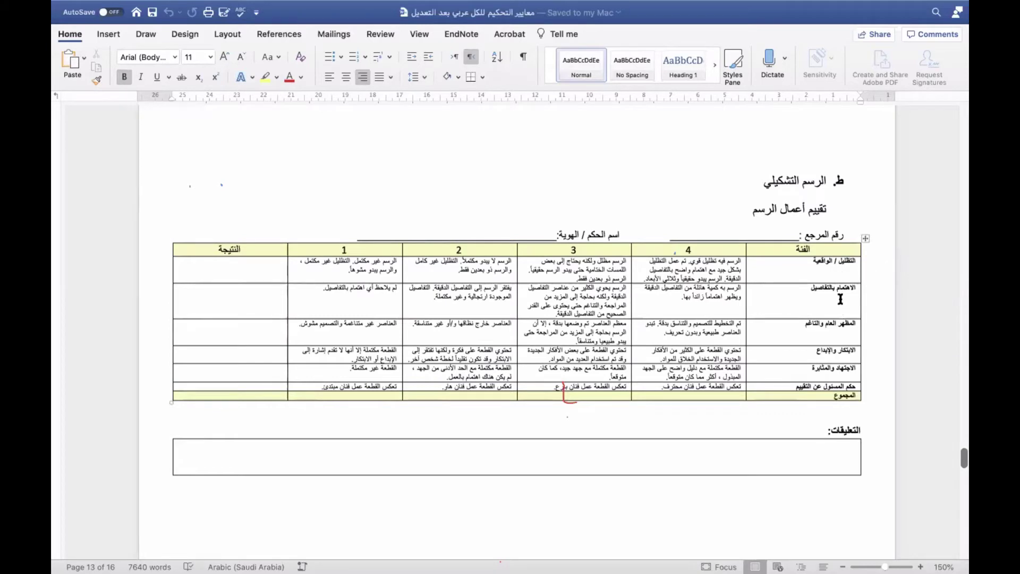
scroll(832, 324, down, 3)
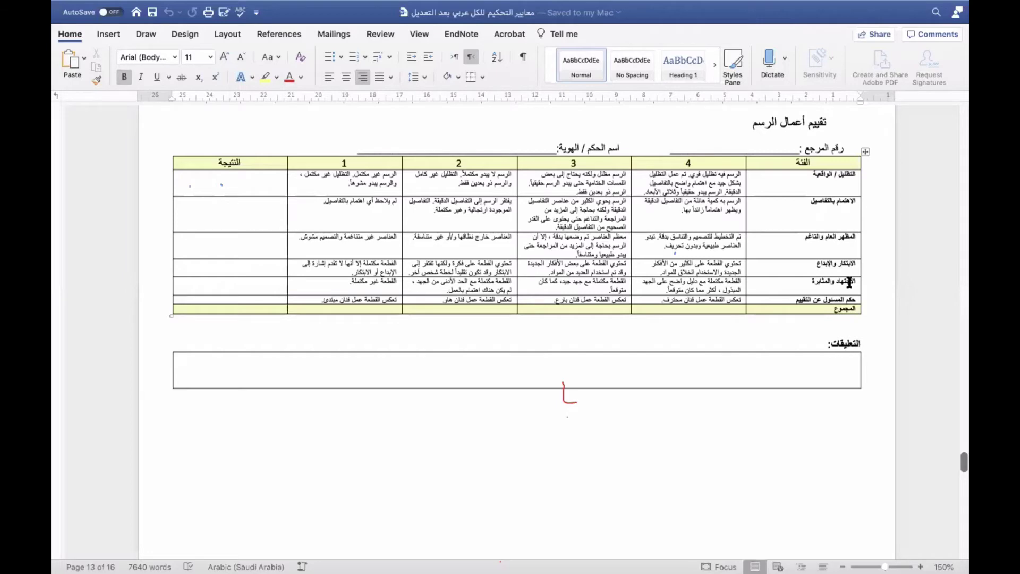
scroll(851, 283, down, 13)
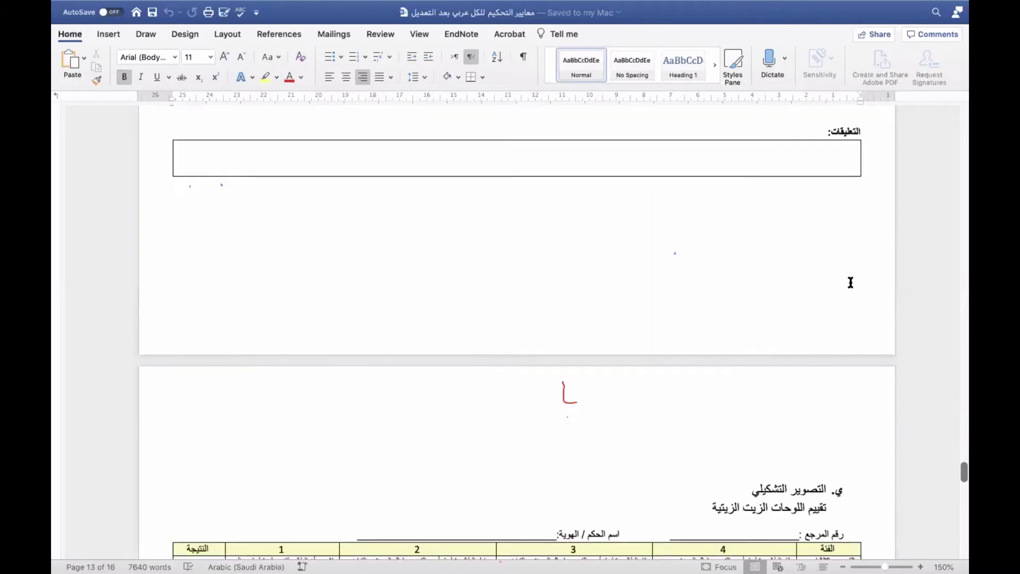
scroll(850, 283, down, 6)
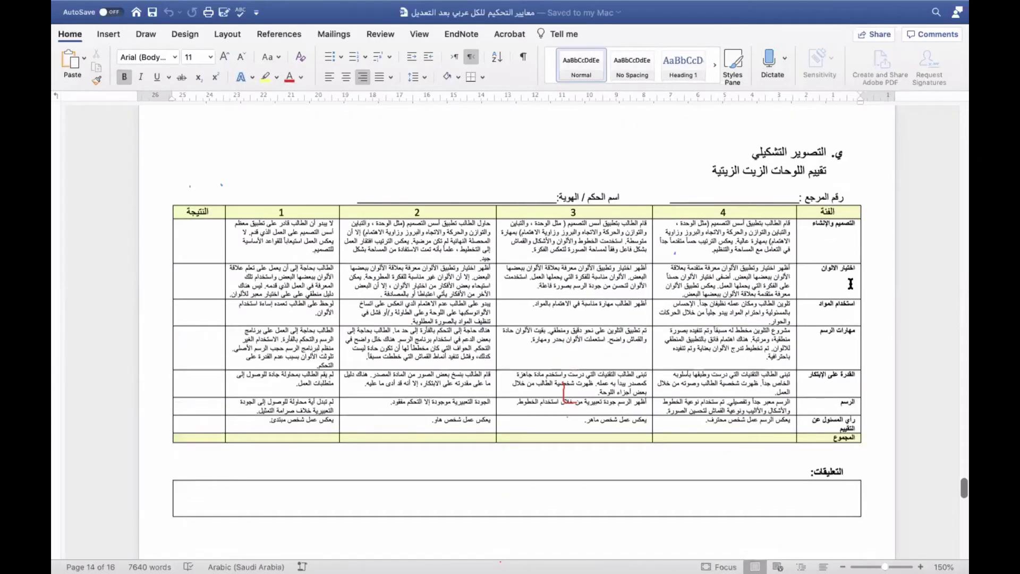
scroll(850, 283, down, 3)
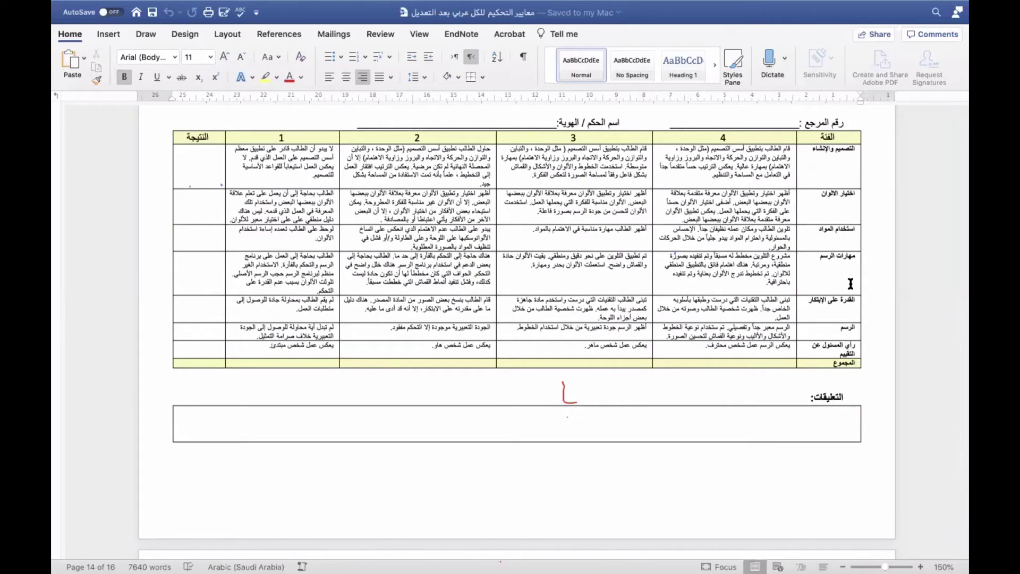
scroll(850, 283, down, 5)
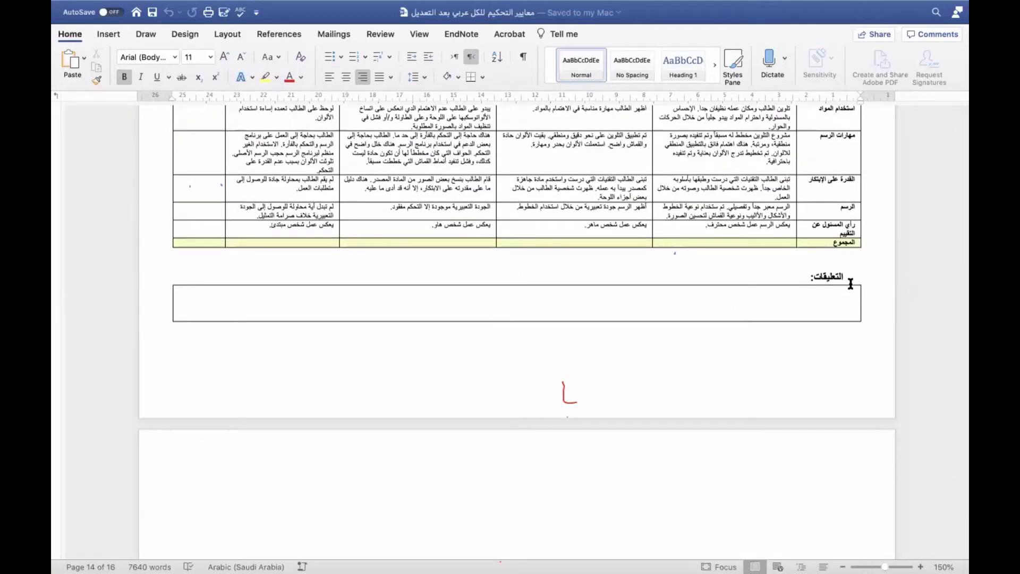
- Look over the caricature and Arabic calligraphy rubrics, and return to the beginning of the document
scroll(850, 283, down, 12)
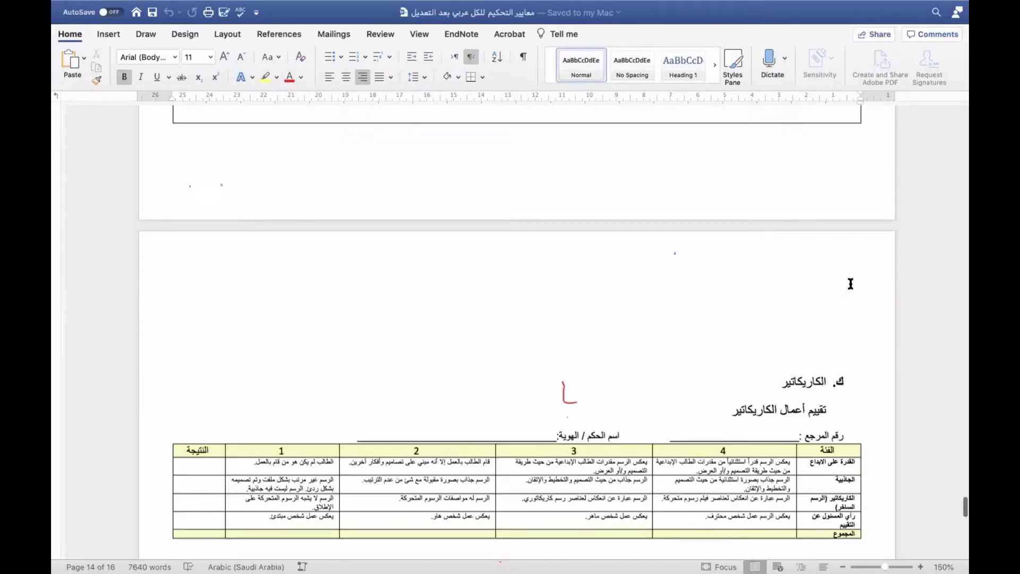
scroll(850, 283, down, 17)
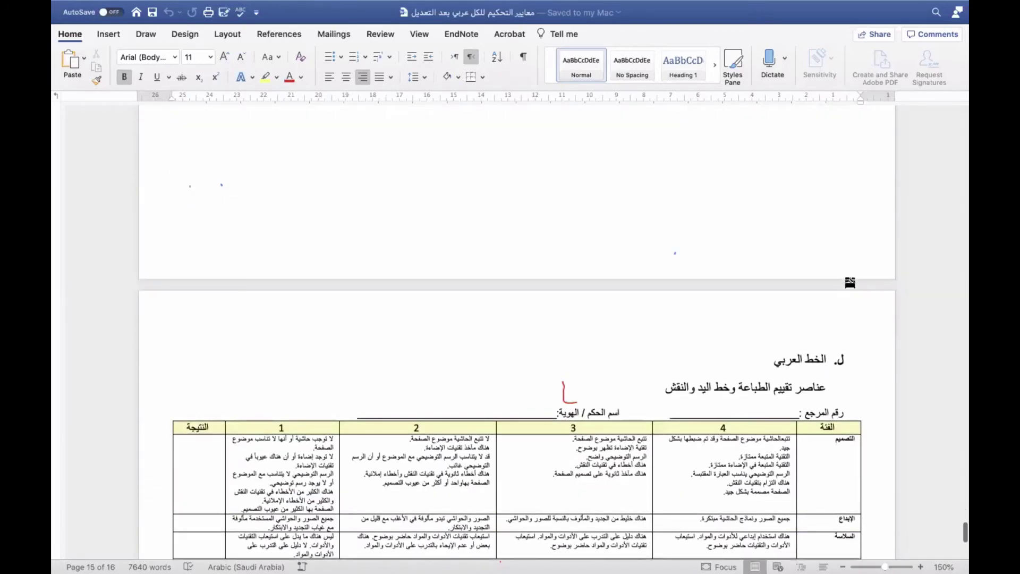
scroll(850, 283, down, 16)
scroll(850, 283, up, 17)
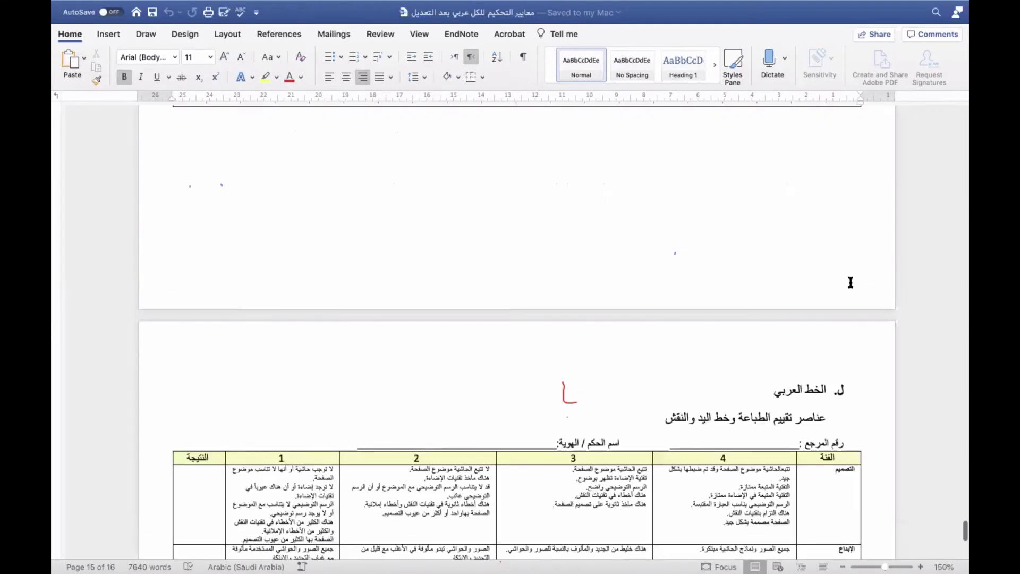
scroll(851, 283, up, 20)
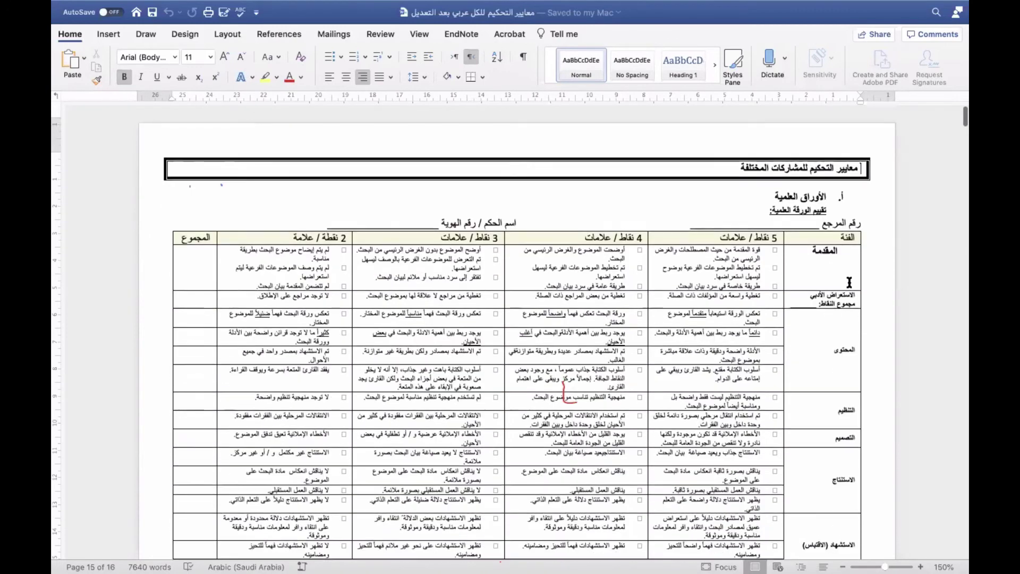
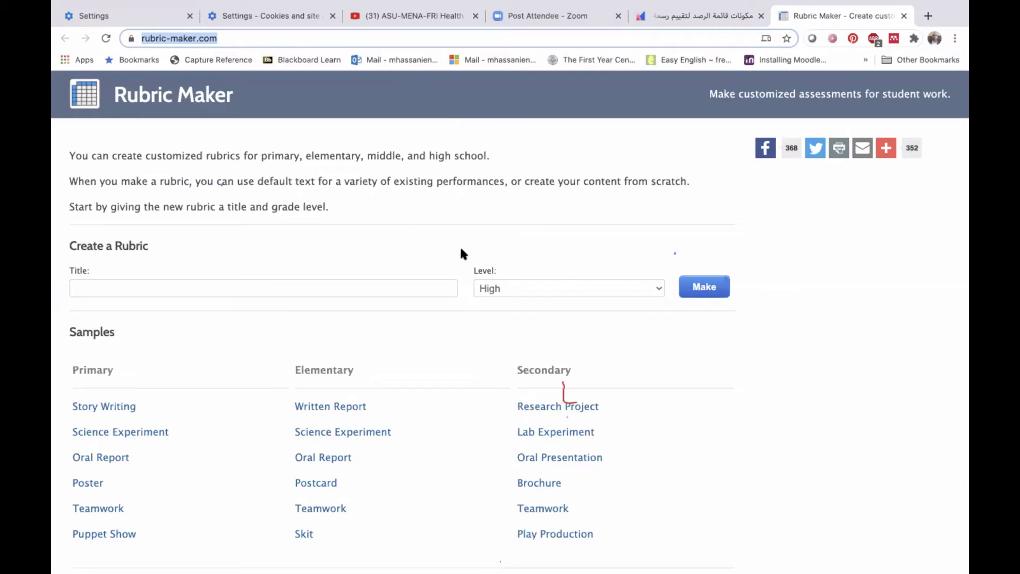
- Open the secondary Research Project sample on rubric-maker.com and read its criteria from Research-Quantity to Research-Documentation across all four performance levels
scroll(680, 407, down, 3)
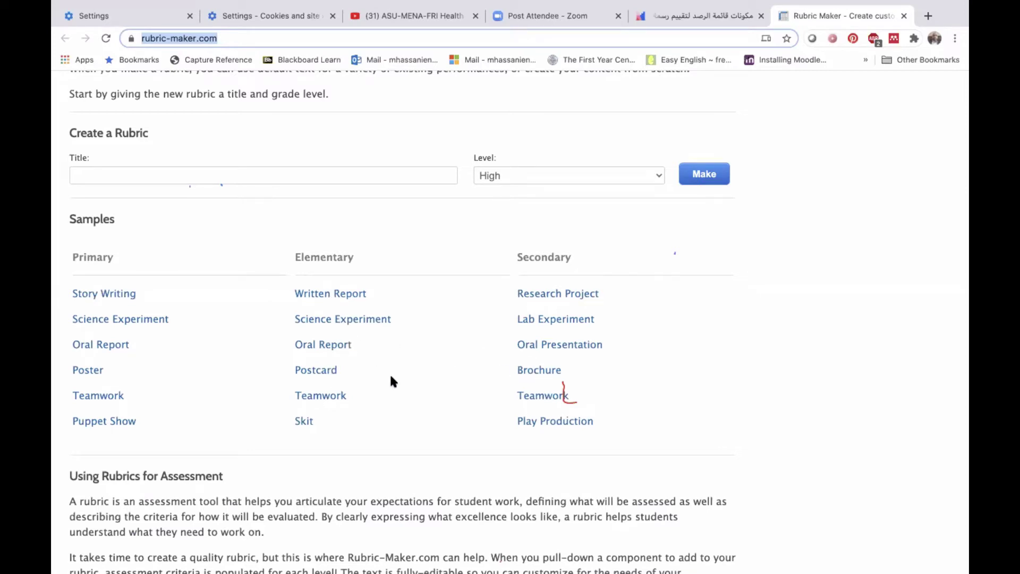
click(557, 293)
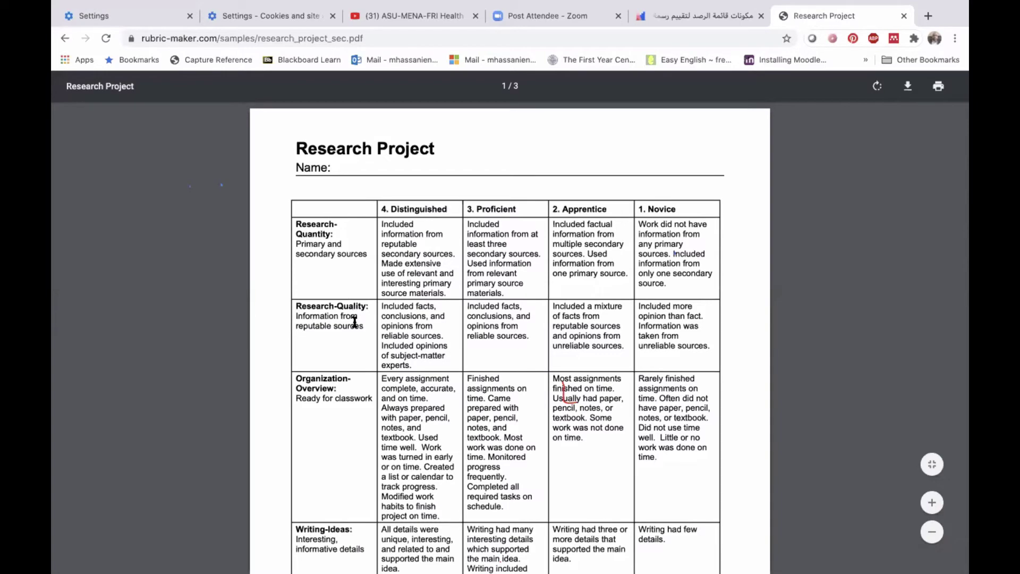
scroll(355, 321, down, 2)
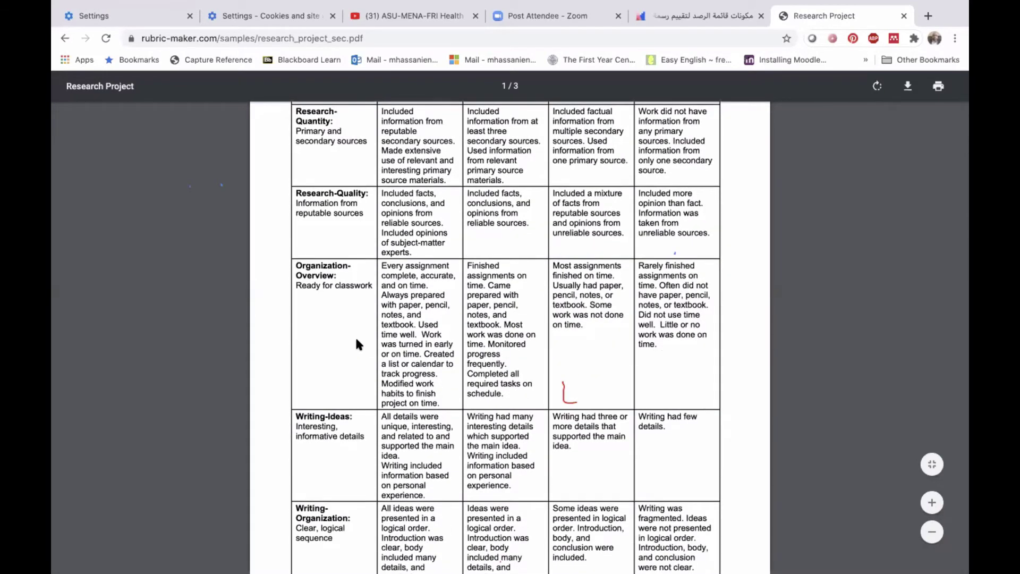
scroll(355, 340, down, 2)
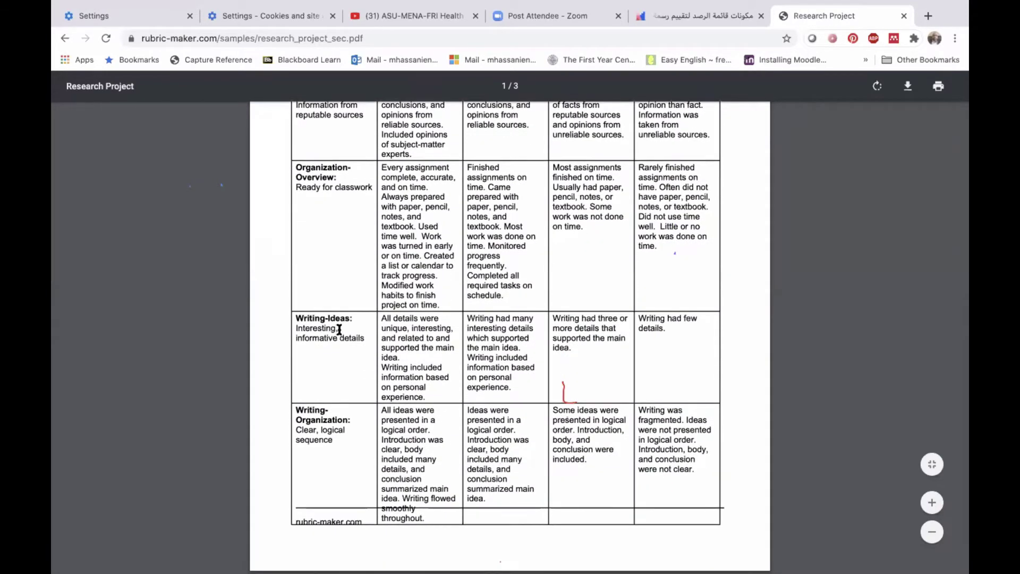
scroll(339, 329, down, 7)
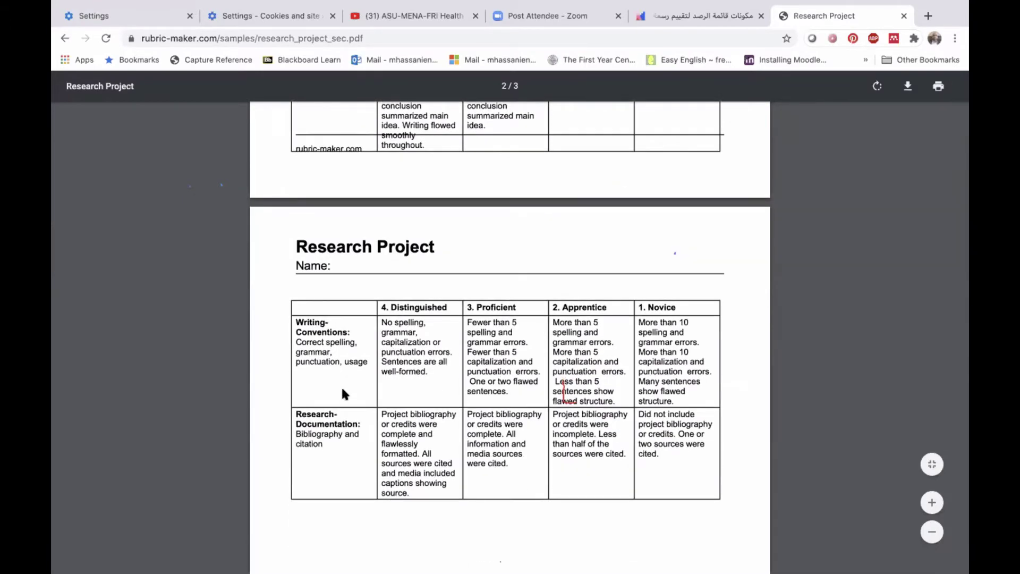
scroll(332, 457, up, 11)
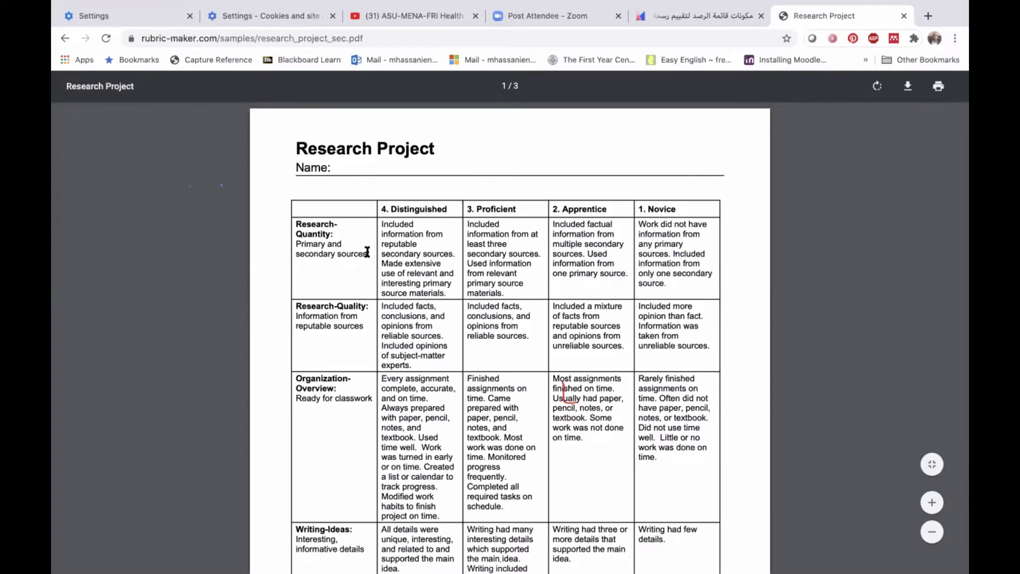
scroll(365, 252, down, 20)
scroll(367, 248, up, 20)
- Return from the Research Project sample to the Create a Rubric form on the Rubric Maker home page
mouse_move(834, 565)
click(64, 38)
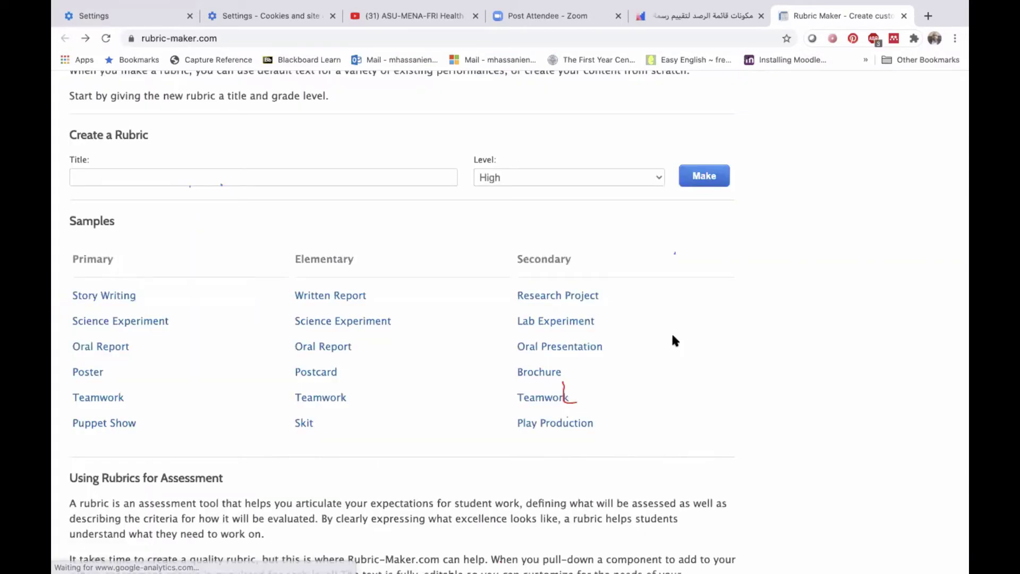
scroll(779, 262, up, 3)
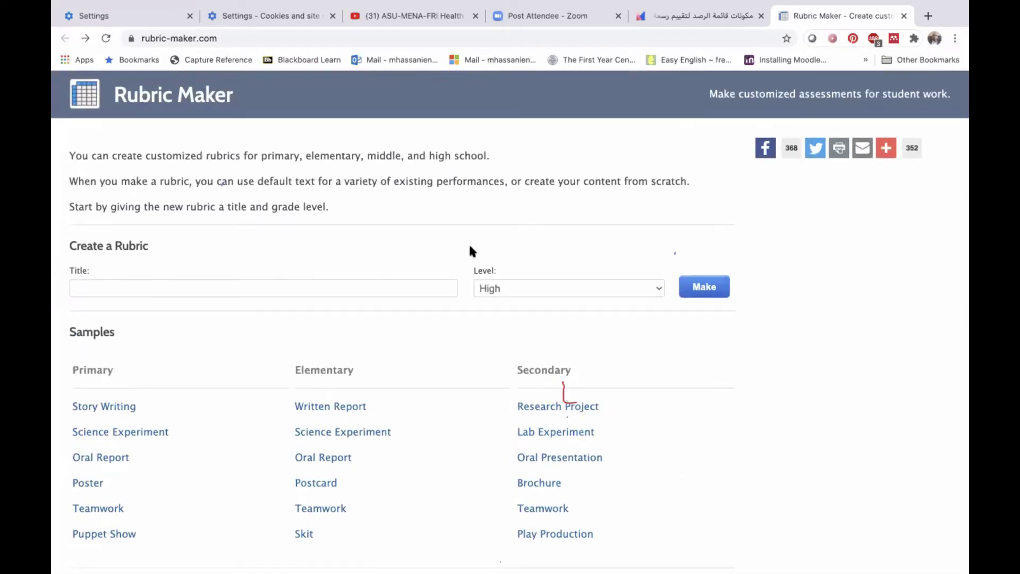
- Create a new rubric titled "Research rubric" at the High level
click(134, 286)
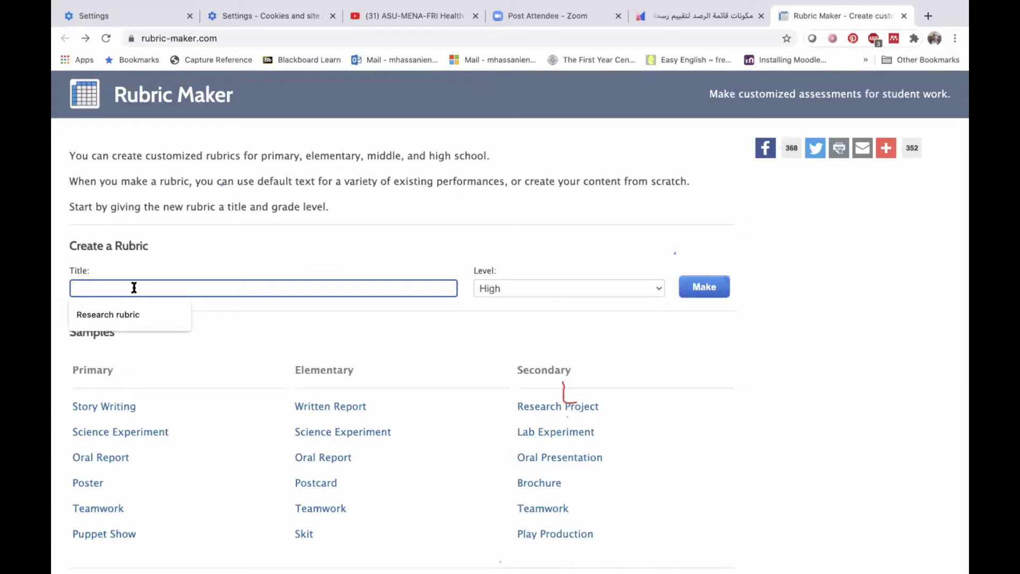
click(127, 317)
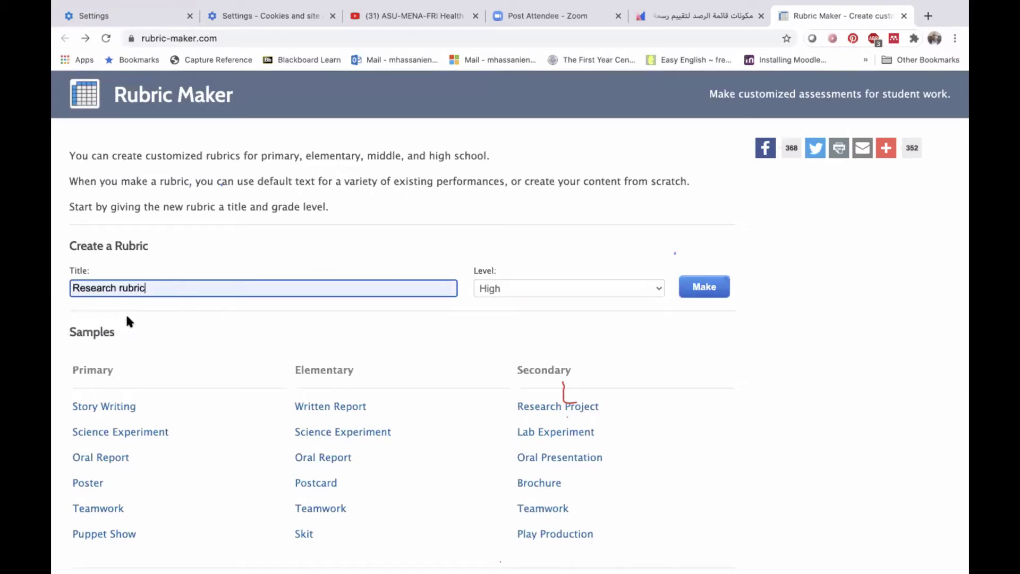
click(659, 289)
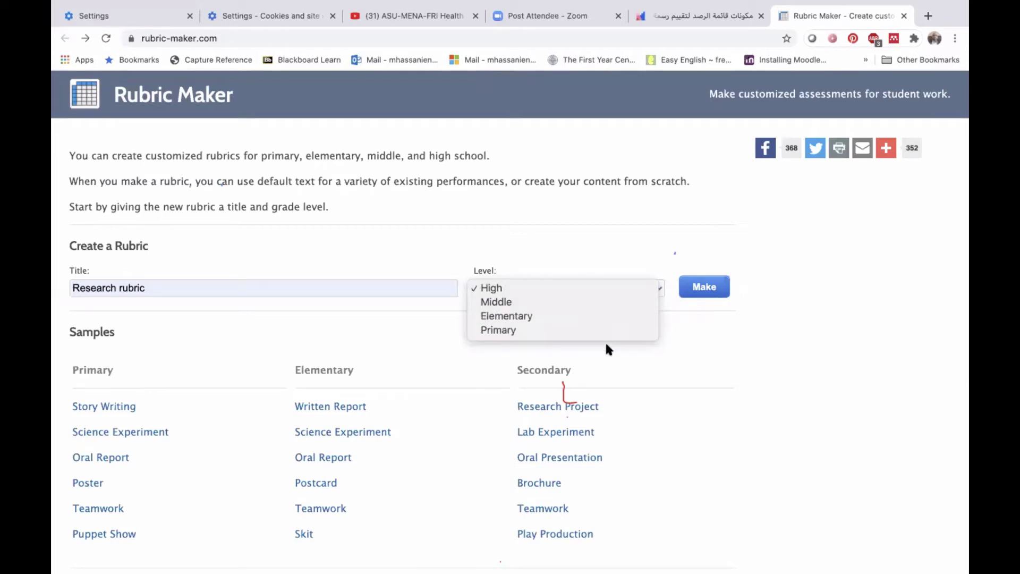
click(661, 260)
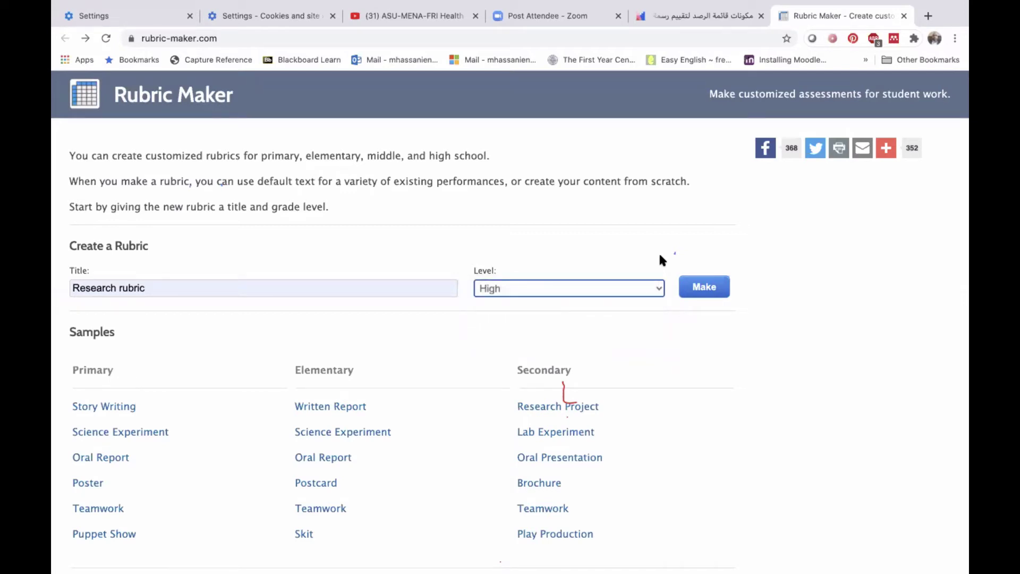
click(703, 294)
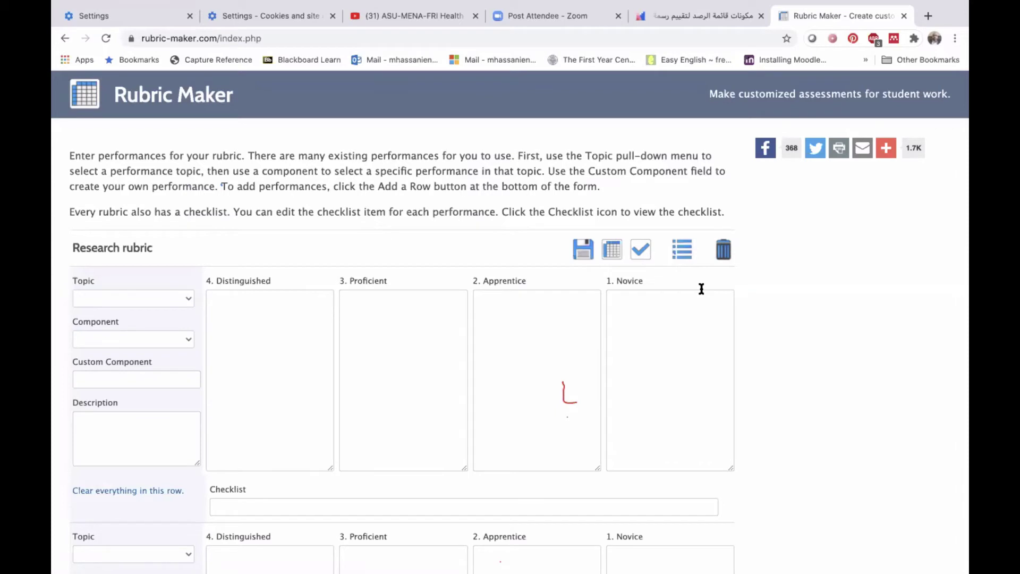
- Fill the first performance row with the Research topic and its Overview component
click(185, 299)
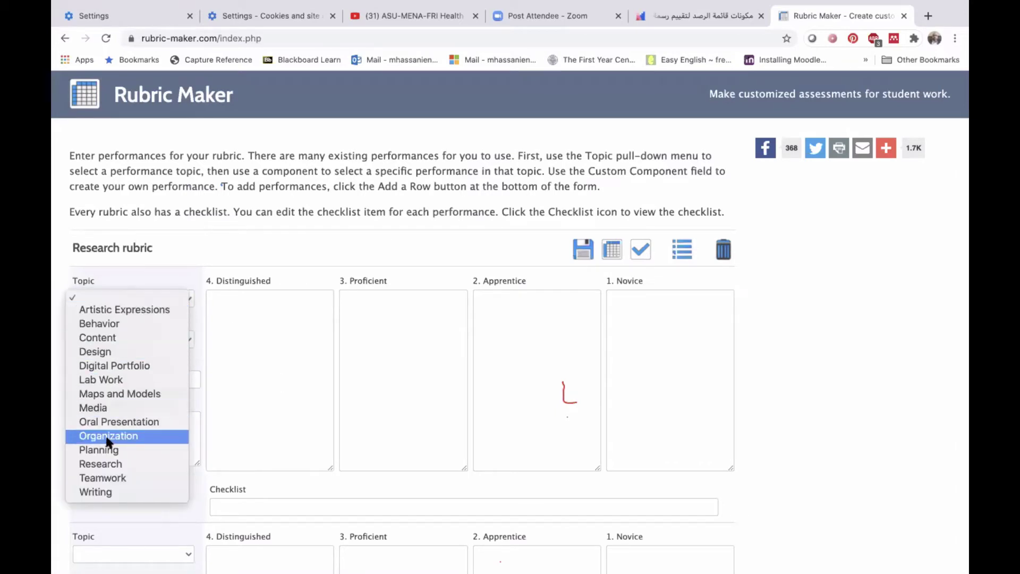
click(109, 464)
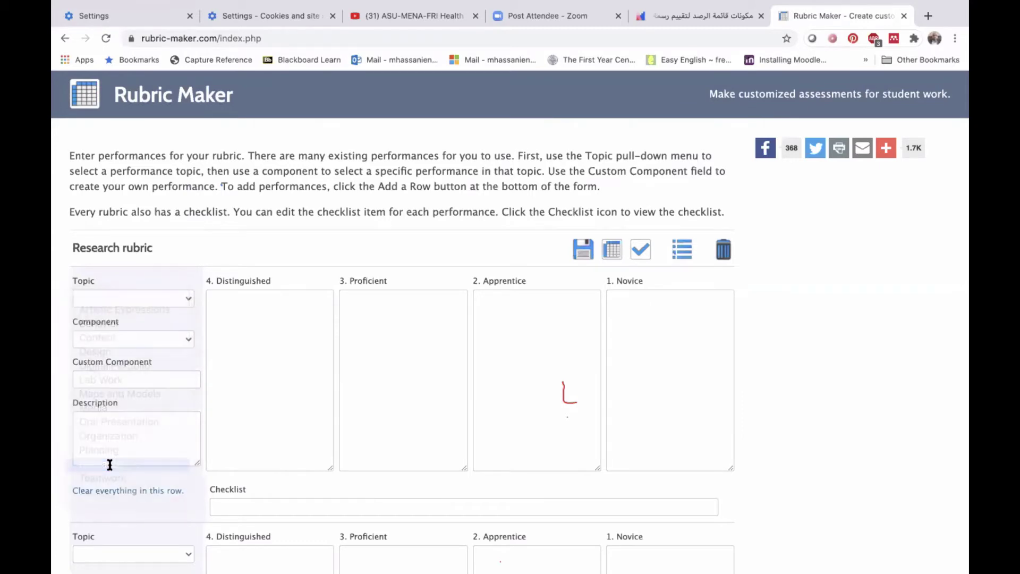
click(188, 340)
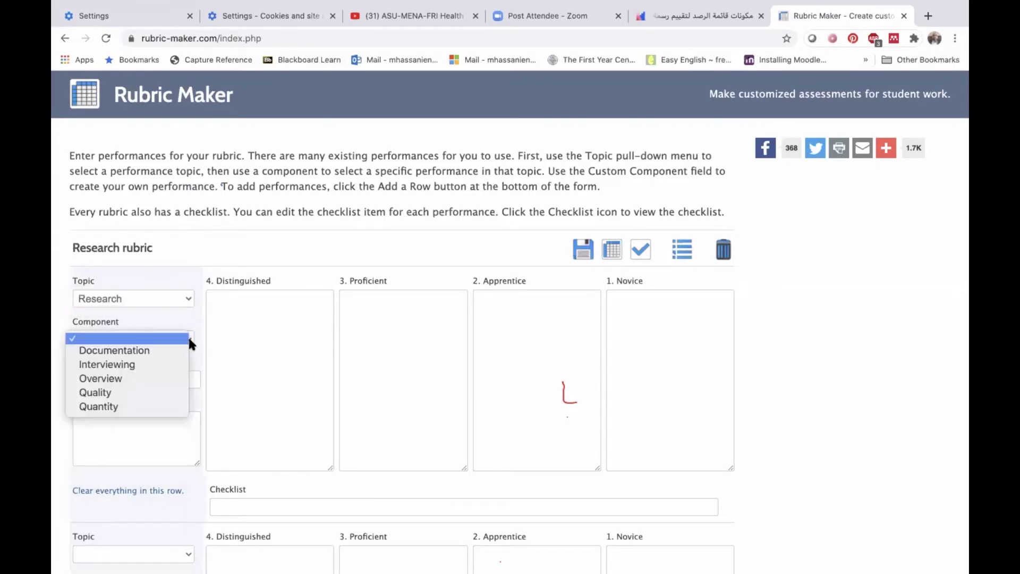
click(130, 380)
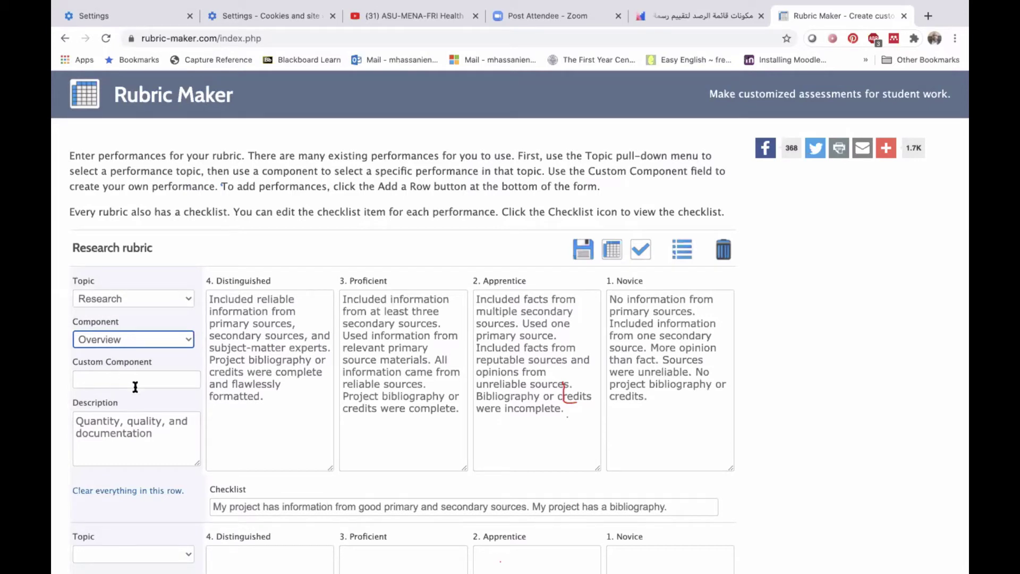
drag(271, 312, 293, 325)
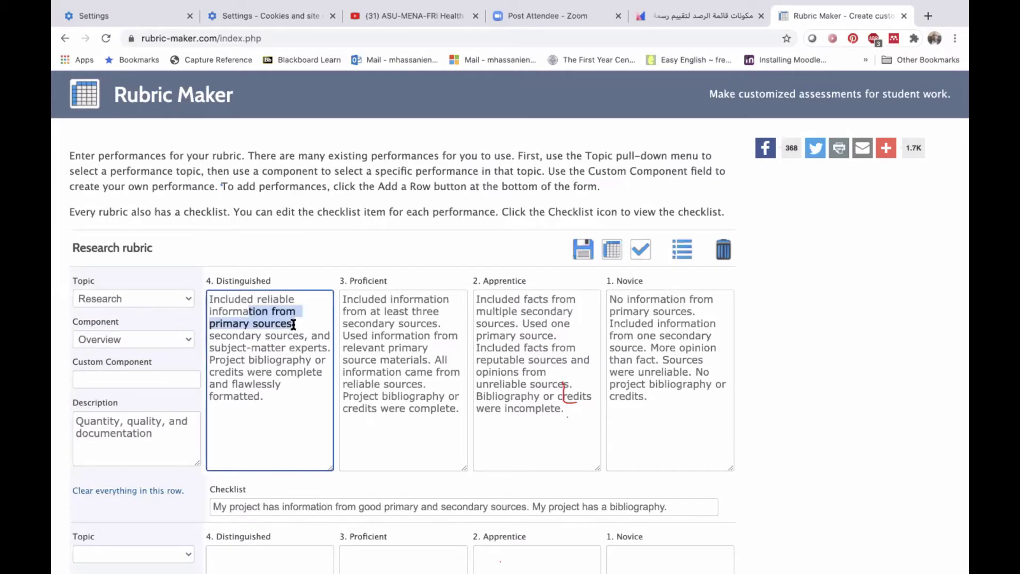
click(277, 447)
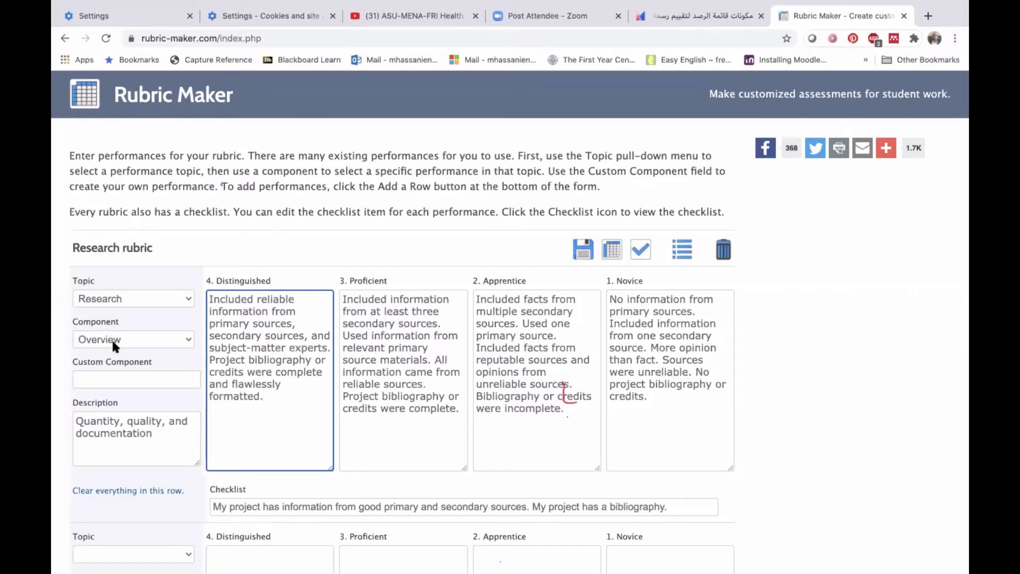
- Fill the second performance row with the Research topic and its Quantity component
scroll(135, 387, down, 5)
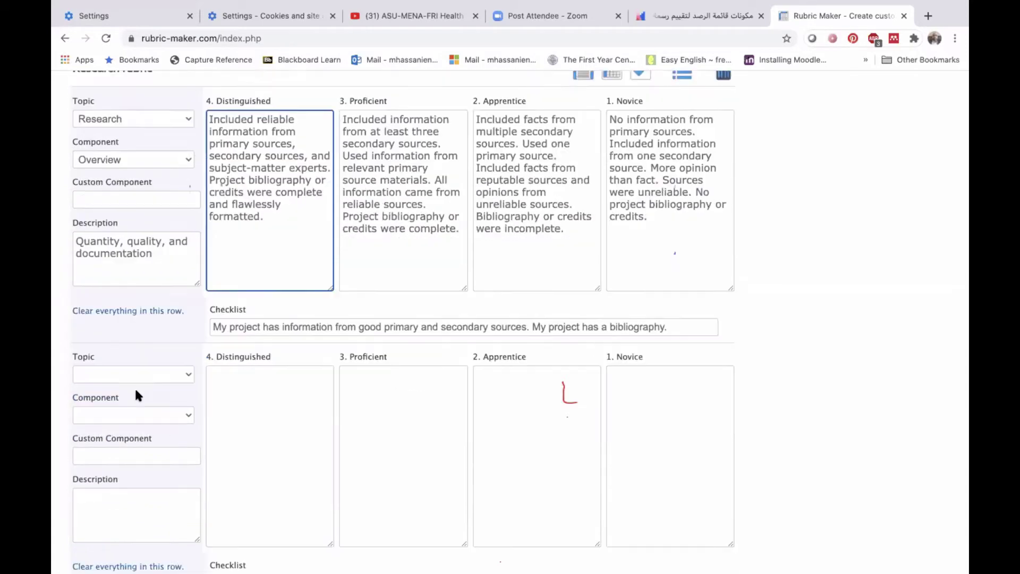
click(187, 369)
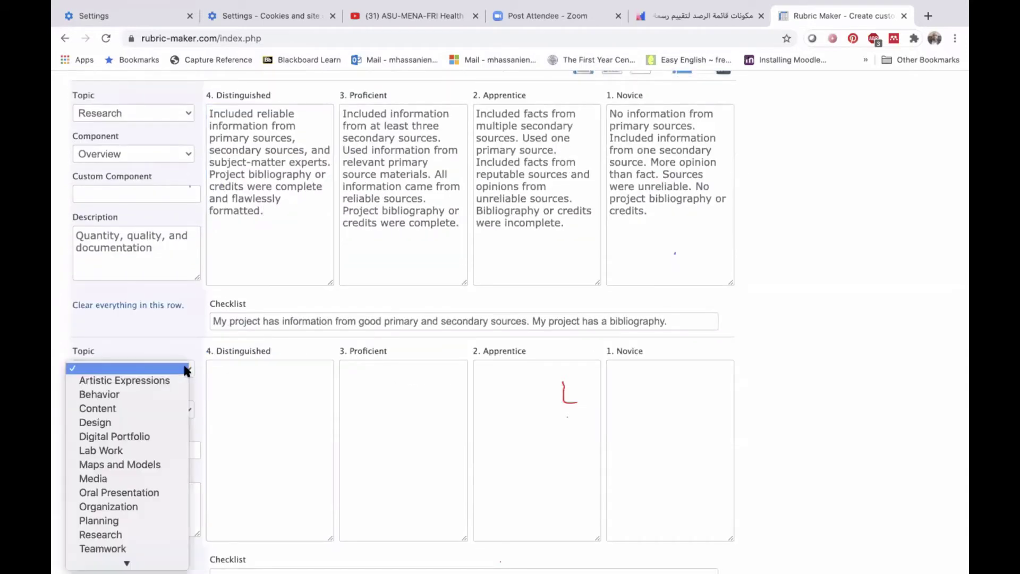
click(97, 533)
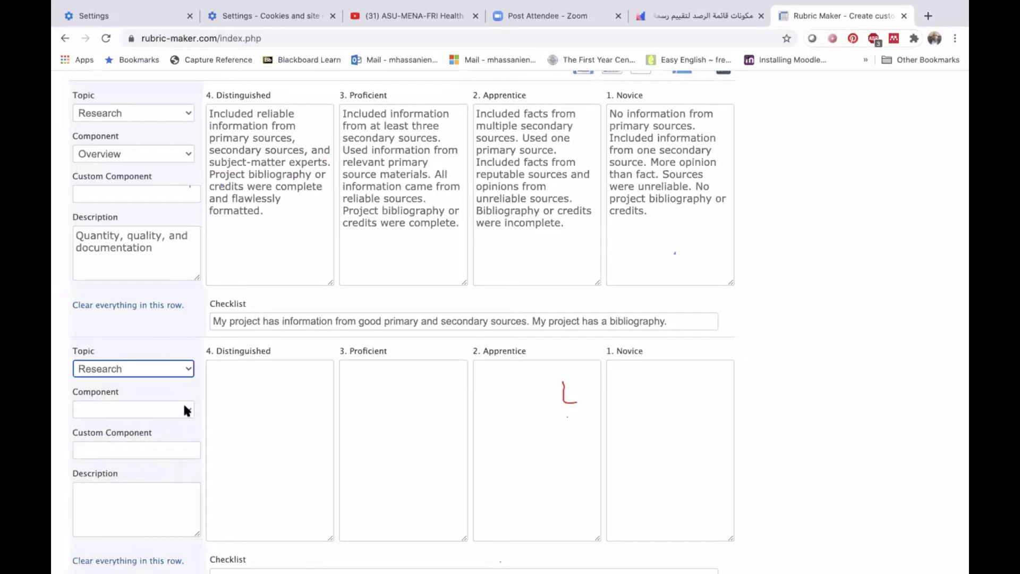
click(187, 411)
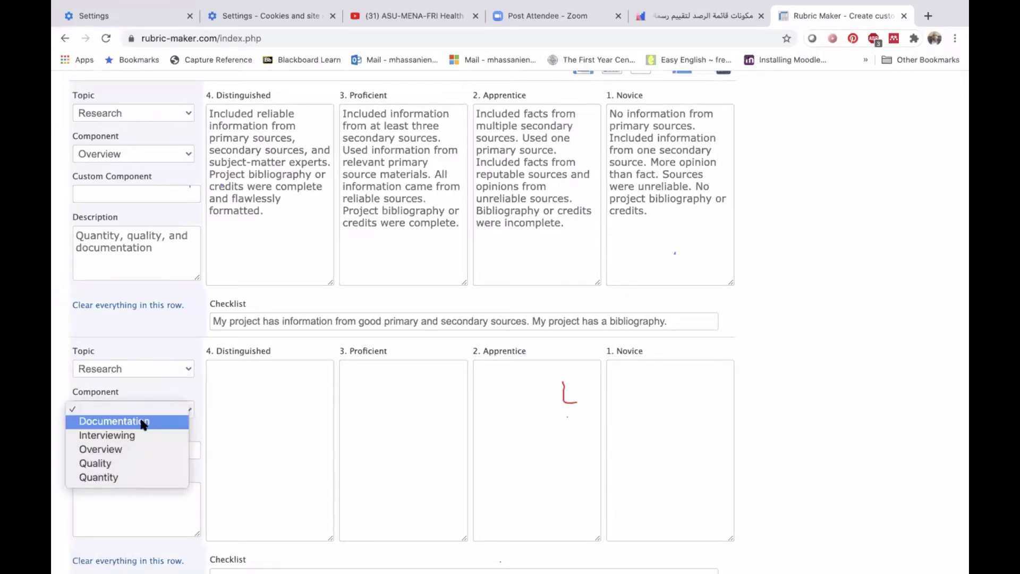
click(106, 476)
- Set the third performance row to the Research topic with the Quality component
scroll(166, 286, down, 3)
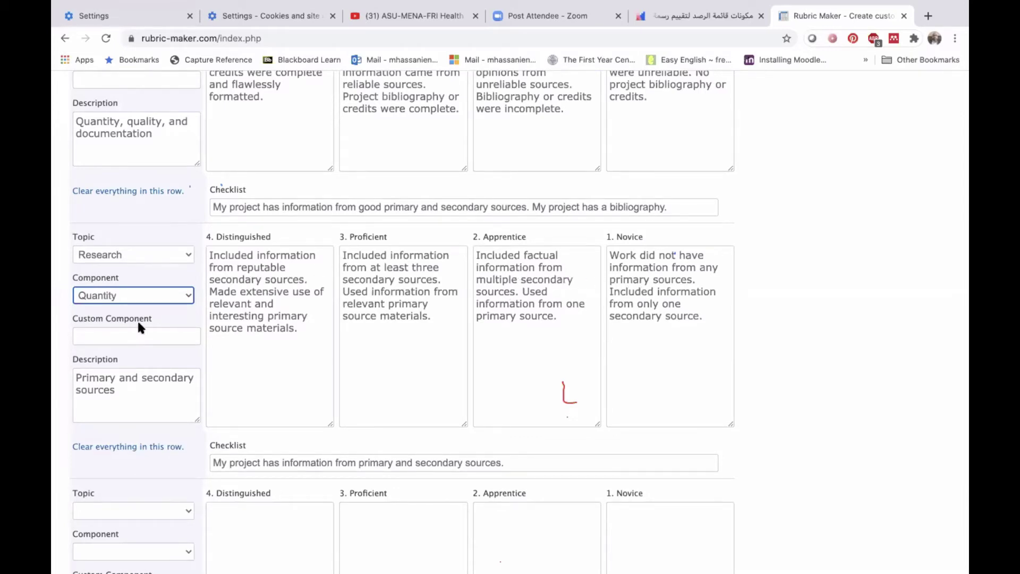
scroll(138, 324, down, 3)
scroll(139, 326, down, 2)
click(187, 346)
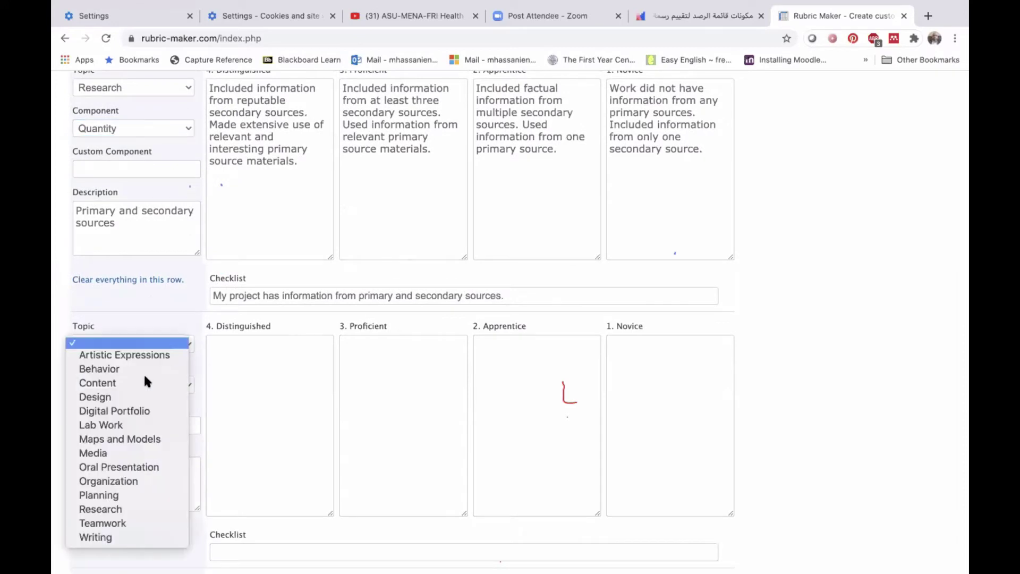
click(109, 510)
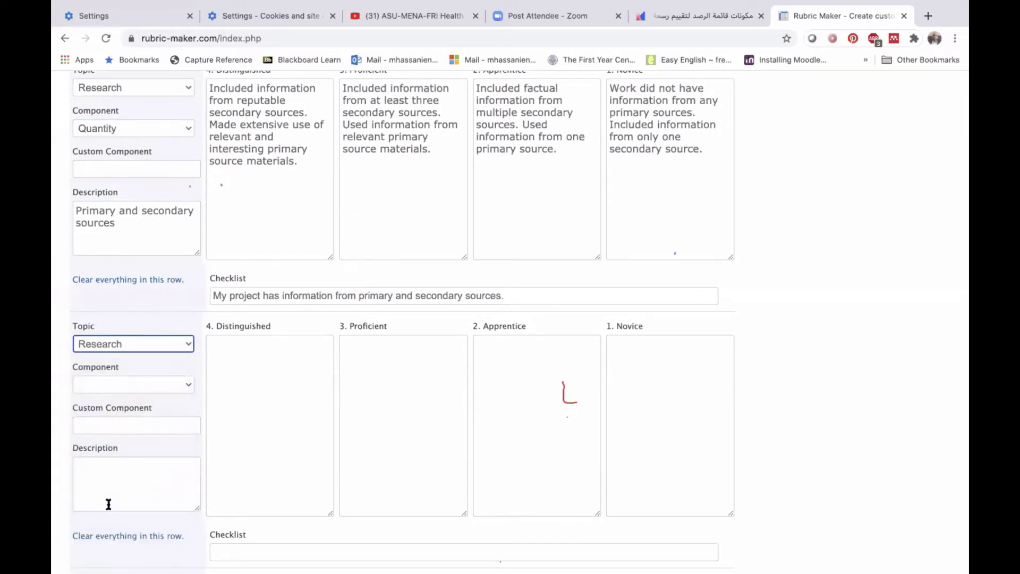
click(184, 383)
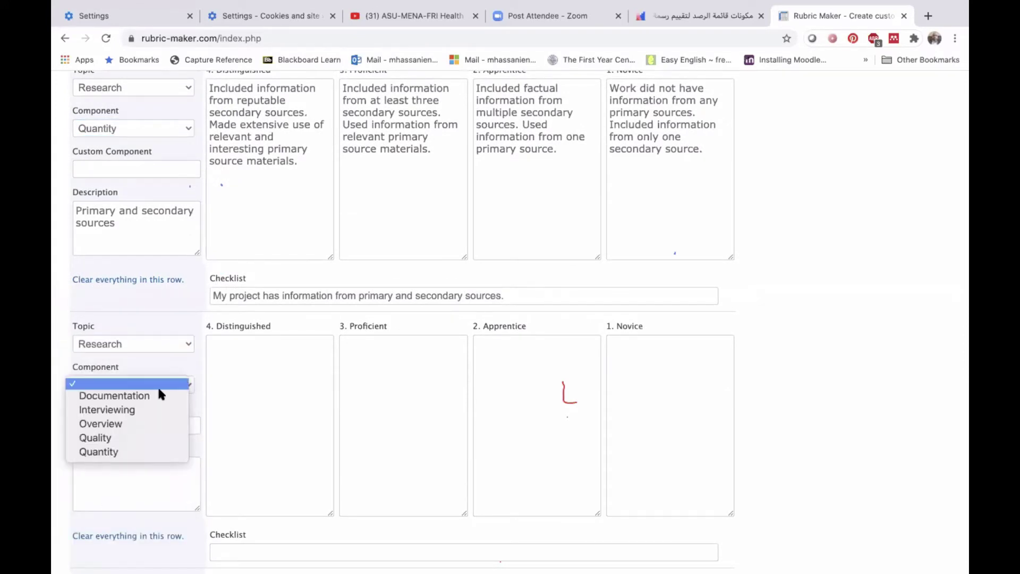
click(84, 438)
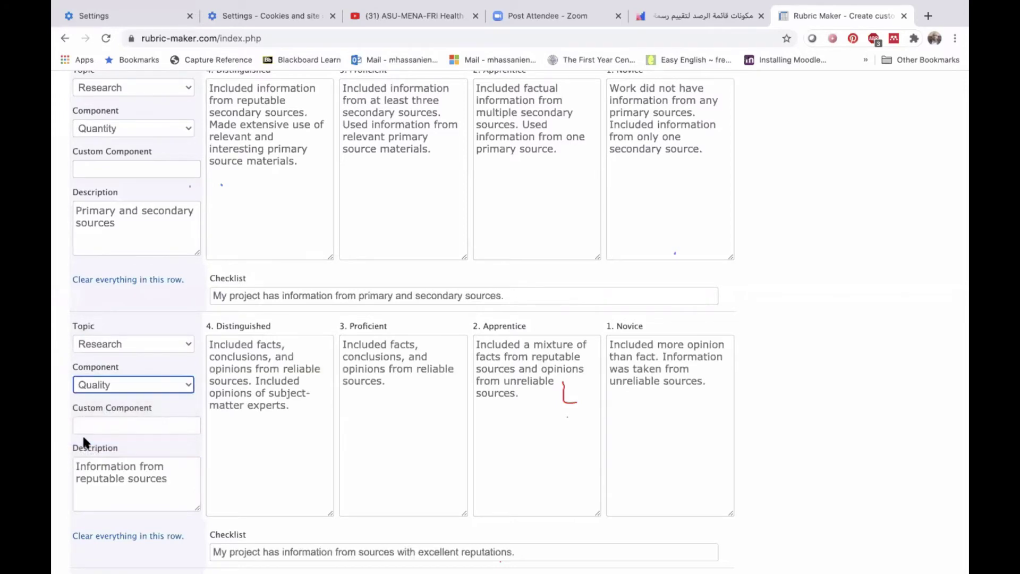
- Set the fourth performance row to the Research topic with the Documentation component
scroll(241, 319, down, 5)
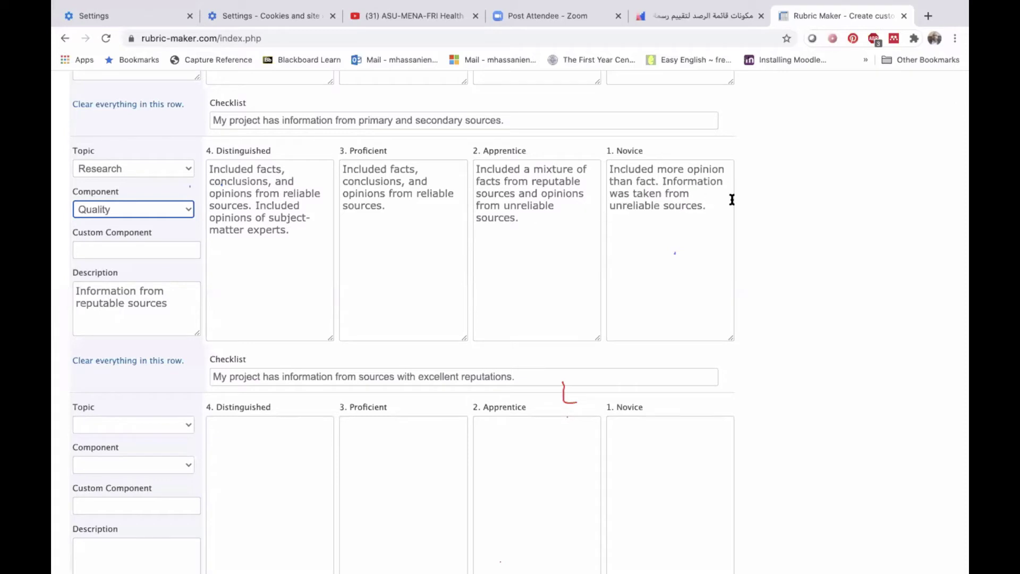
scroll(252, 264, down, 3)
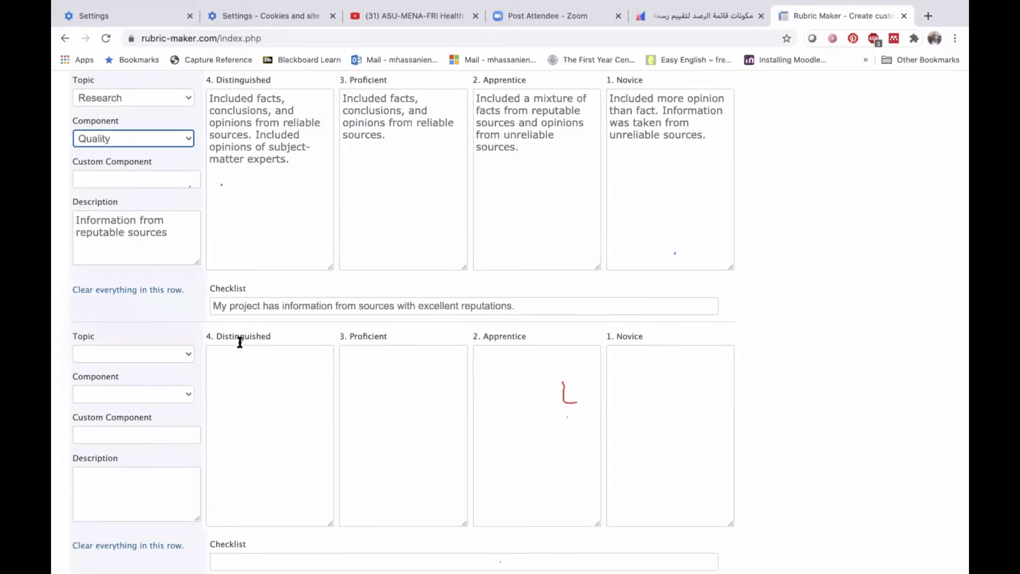
click(188, 351)
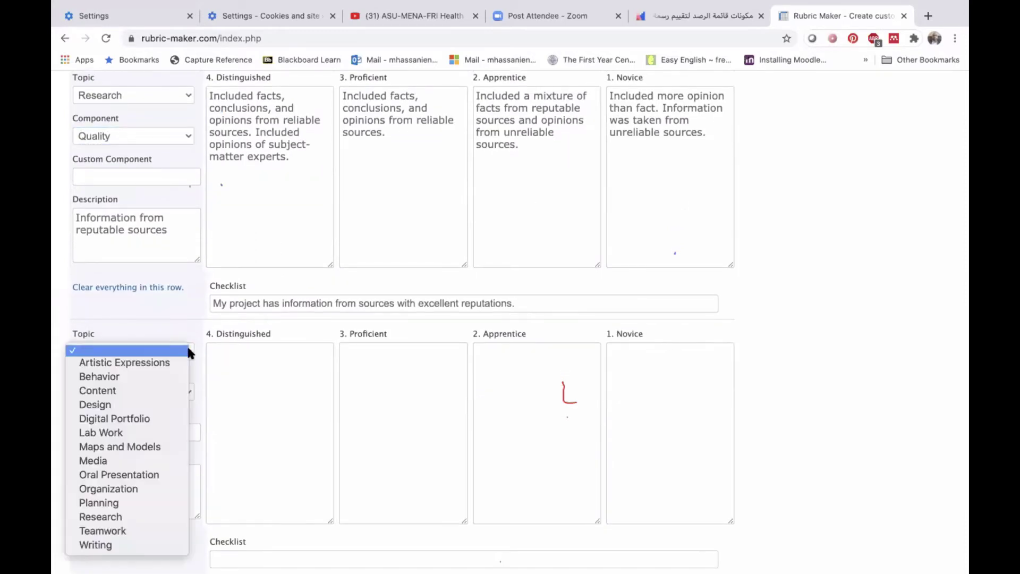
click(120, 517)
scroll(154, 346, down, 3)
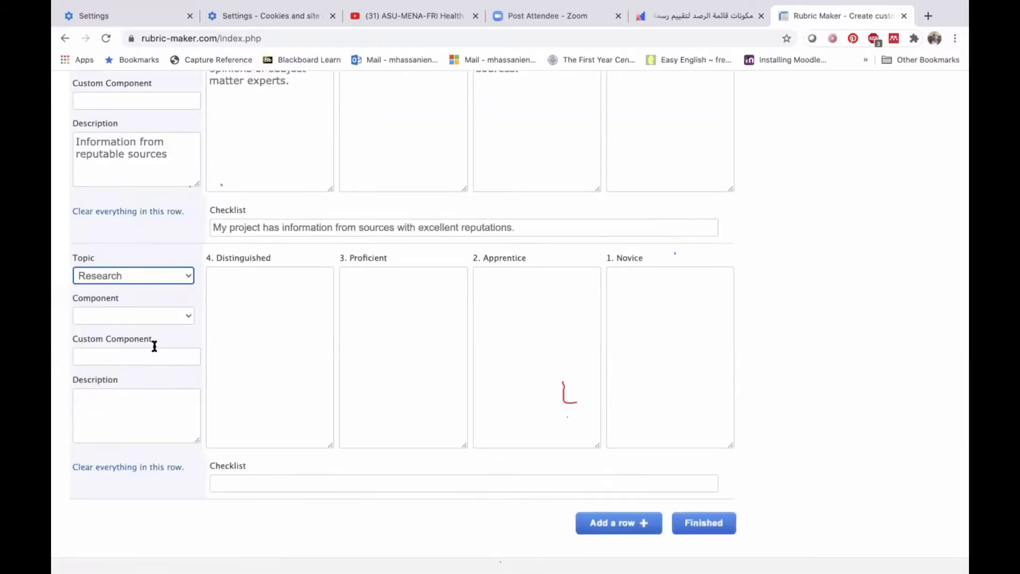
click(183, 316)
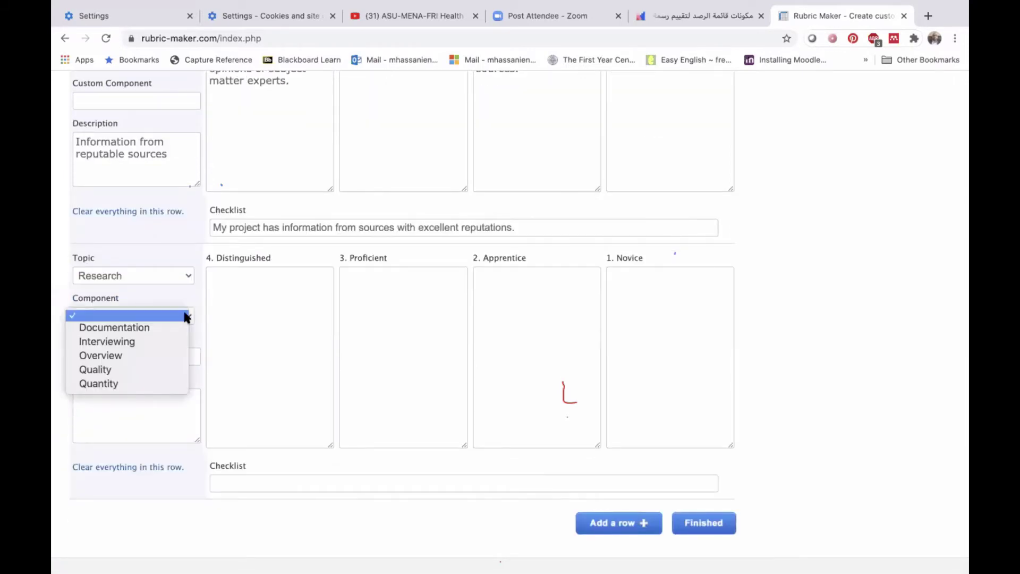
click(119, 326)
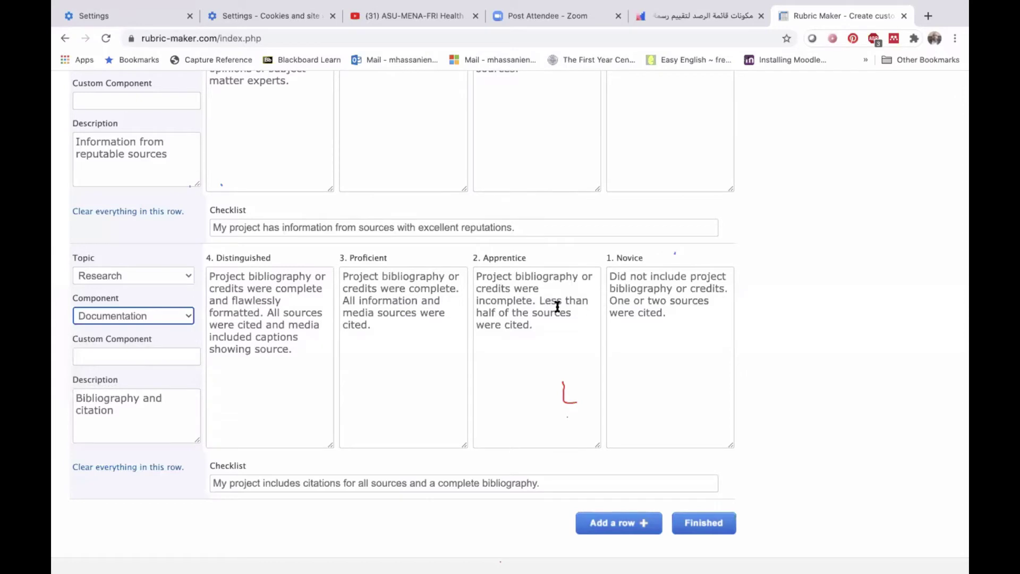
- Review the filled rows of the Research rubric and finish it so it is listed under My Rubrics
scroll(557, 307, down, 2)
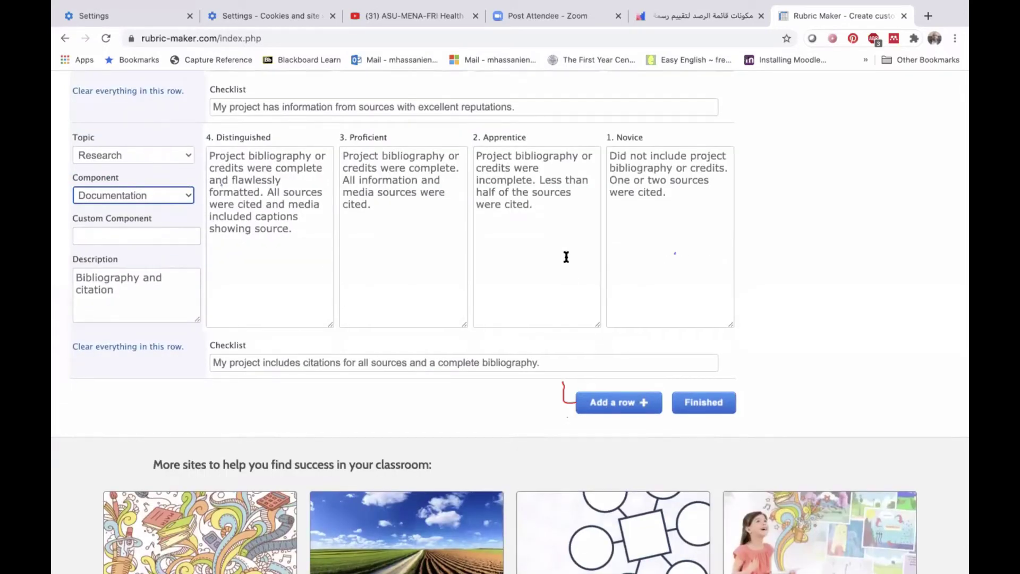
scroll(566, 257, up, 15)
scroll(565, 256, down, 5)
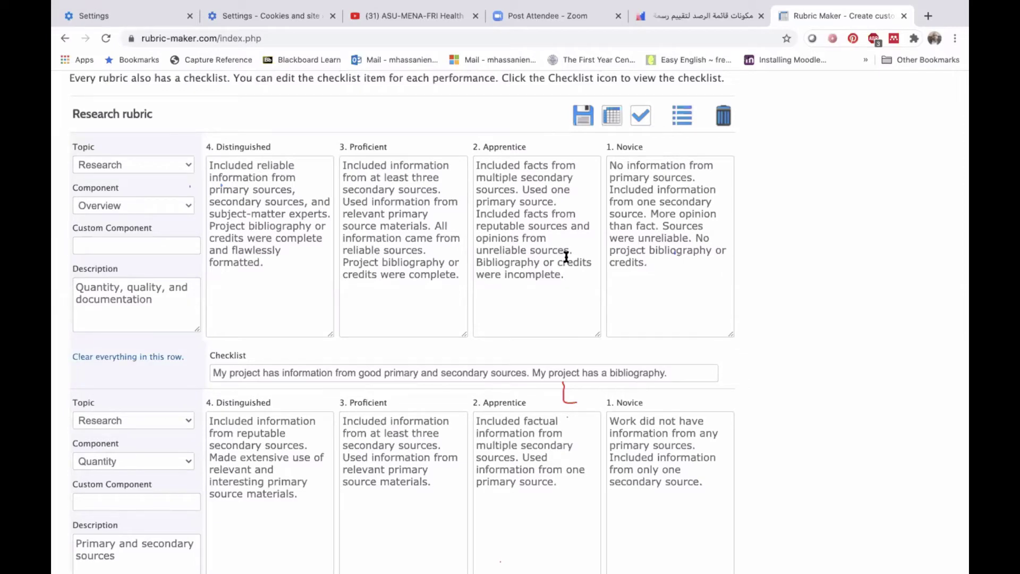
scroll(565, 257, down, 3)
scroll(567, 257, up, 7)
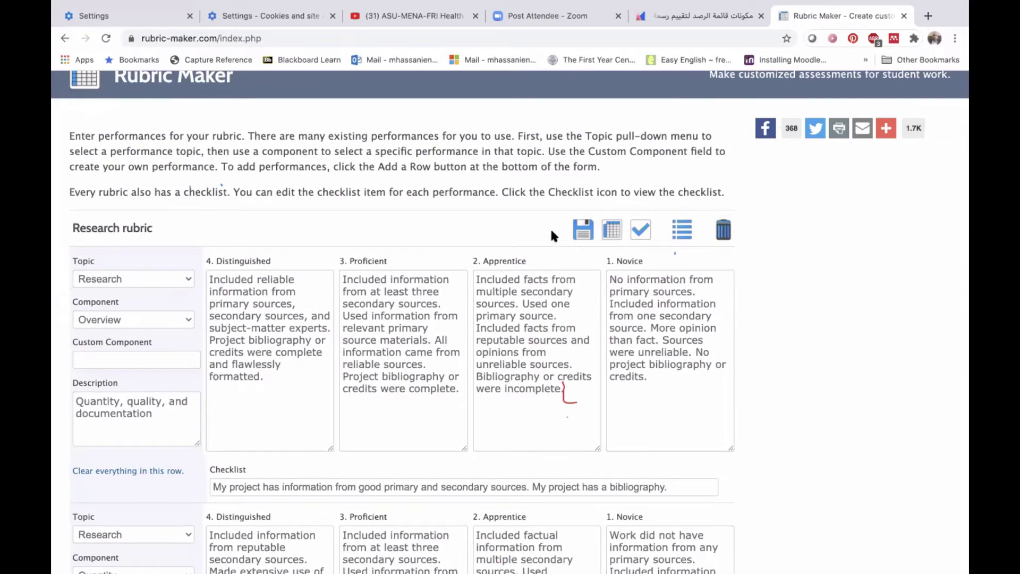
scroll(551, 233, down, 20)
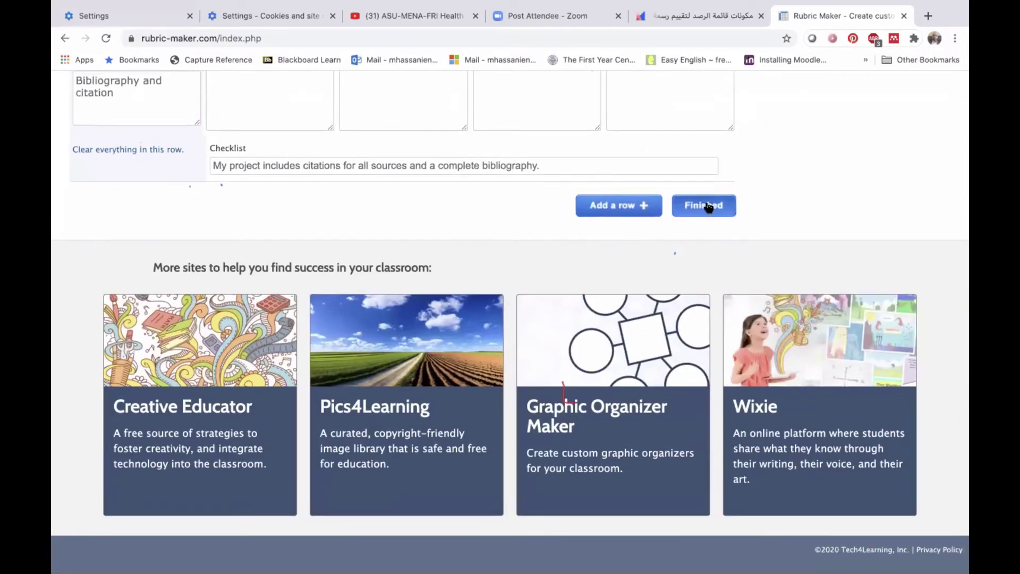
click(707, 208)
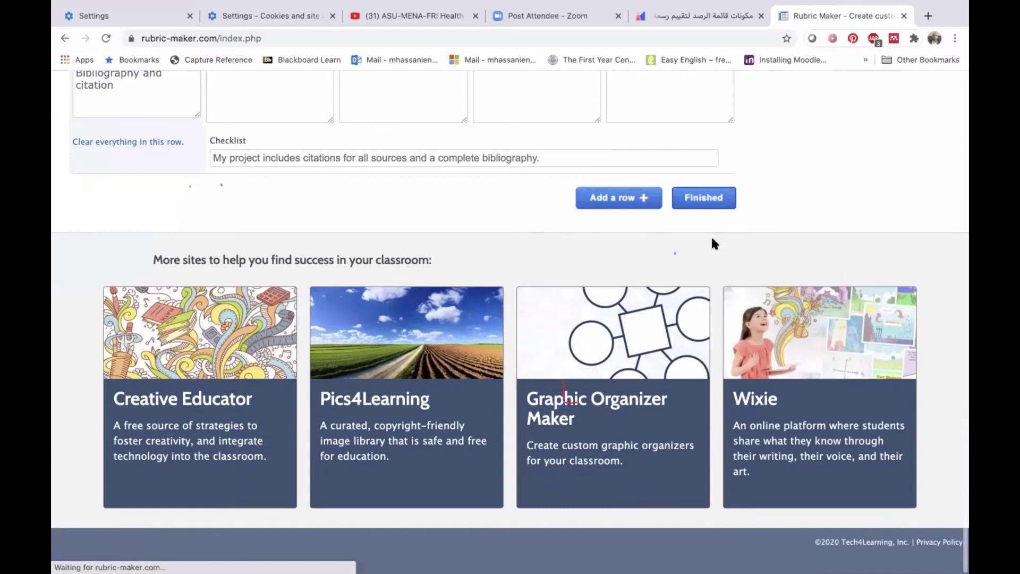
click(710, 210)
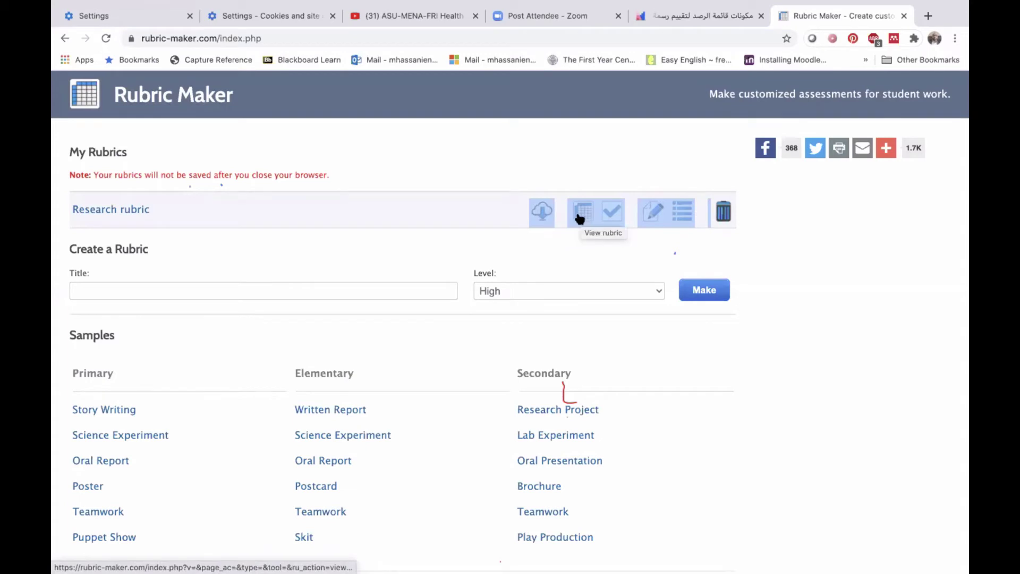
- Open the PDF version of the Research rubric and look over its criteria table across the four performance levels
click(542, 213)
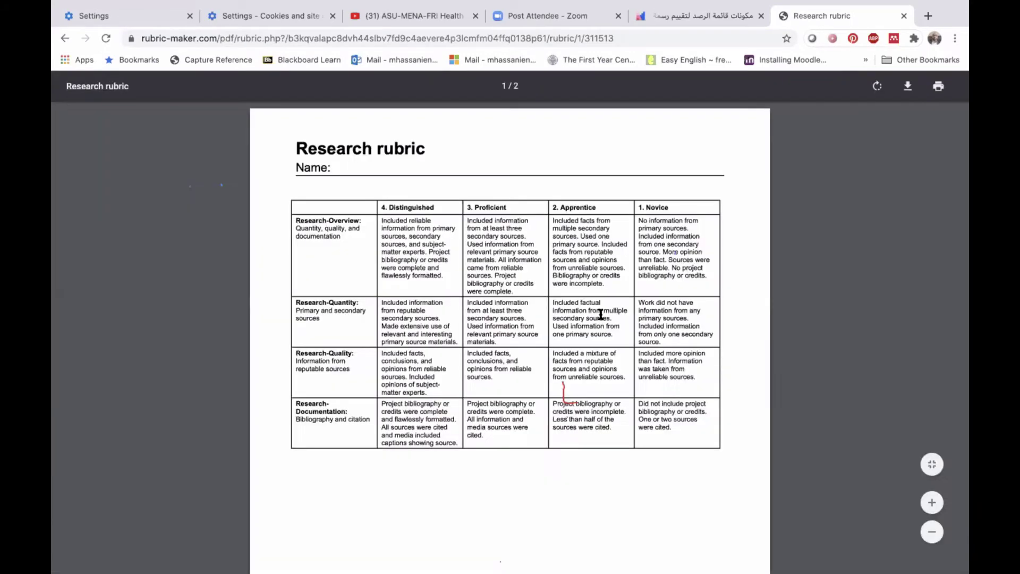
scroll(484, 343, down, 10)
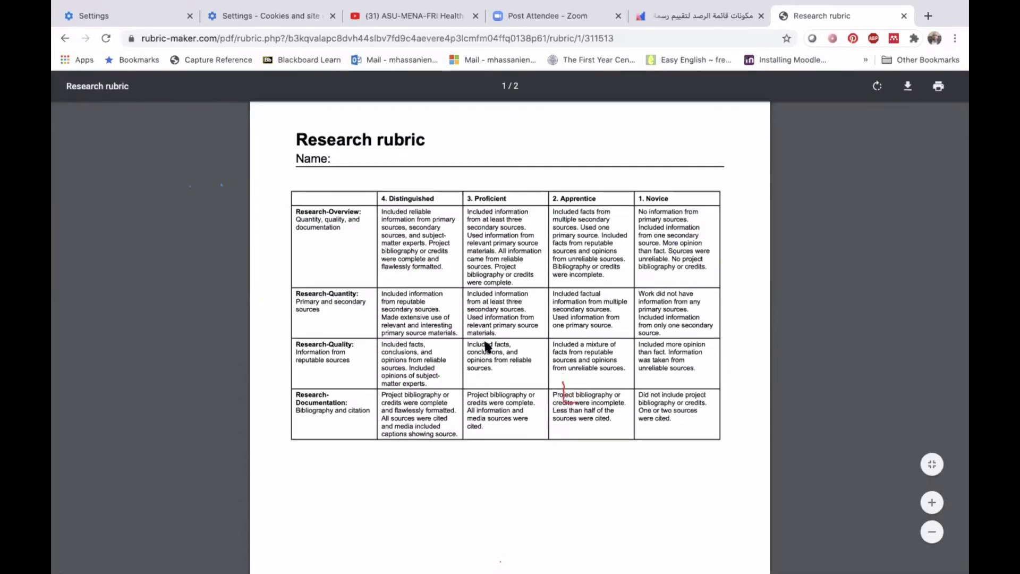
scroll(485, 344, up, 9)
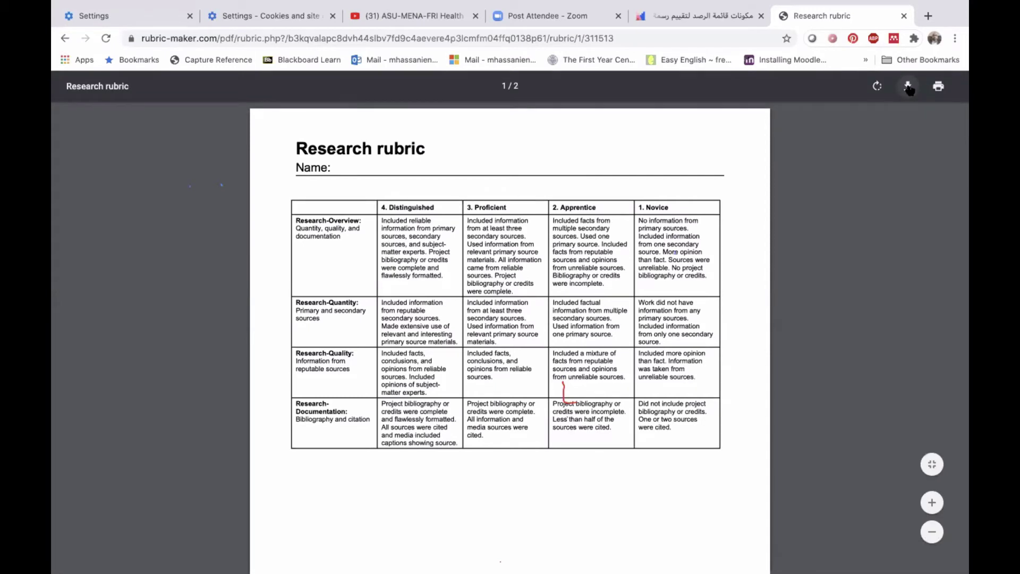
- Try downloading the Research rubric PDF, then compare its criteria table with the student checklist on the second page
click(907, 86)
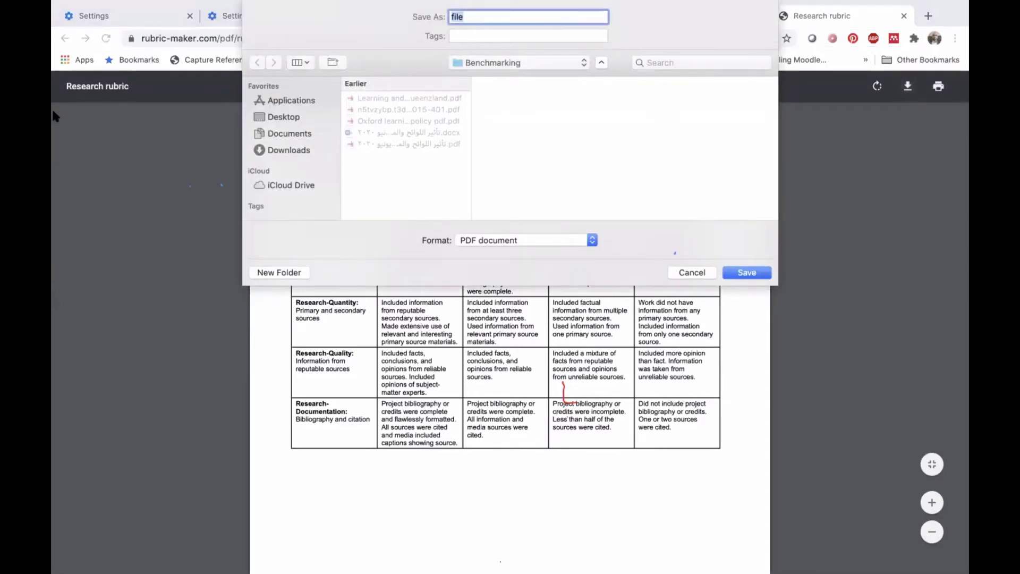
click(700, 273)
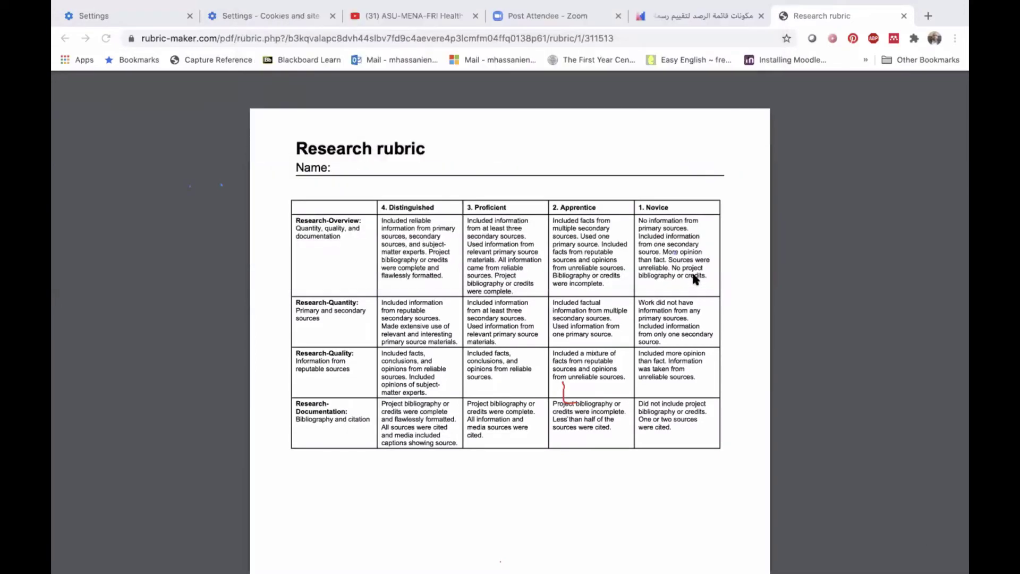
scroll(652, 466, down, 10)
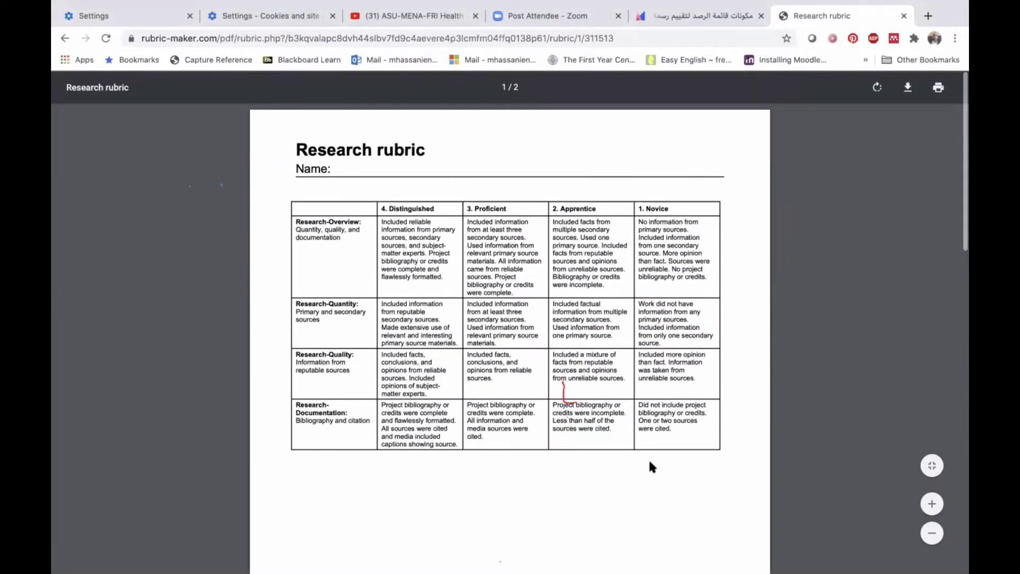
scroll(649, 457, up, 4)
scroll(648, 458, down, 10)
scroll(517, 425, up, 1)
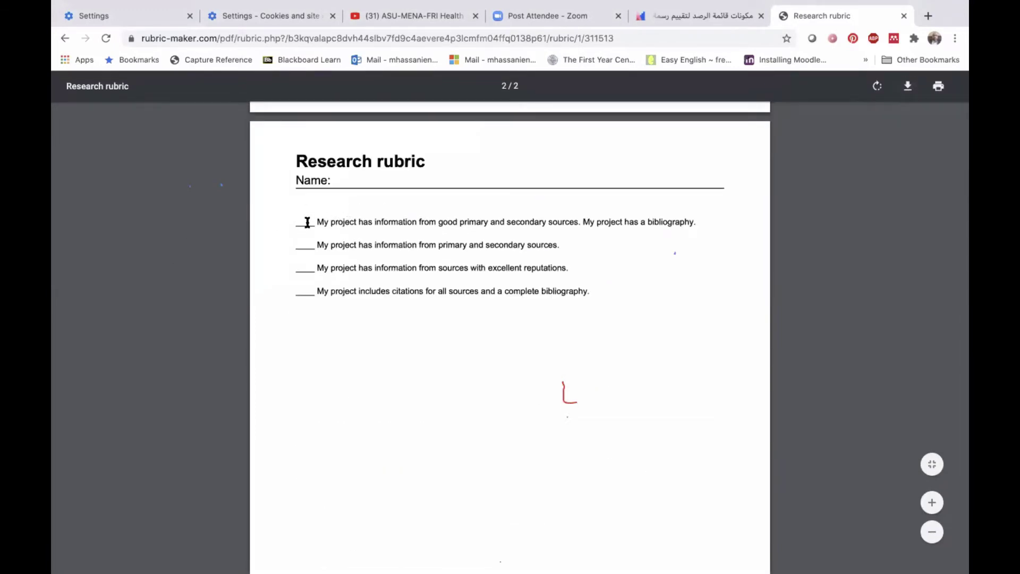
scroll(353, 227, up, 13)
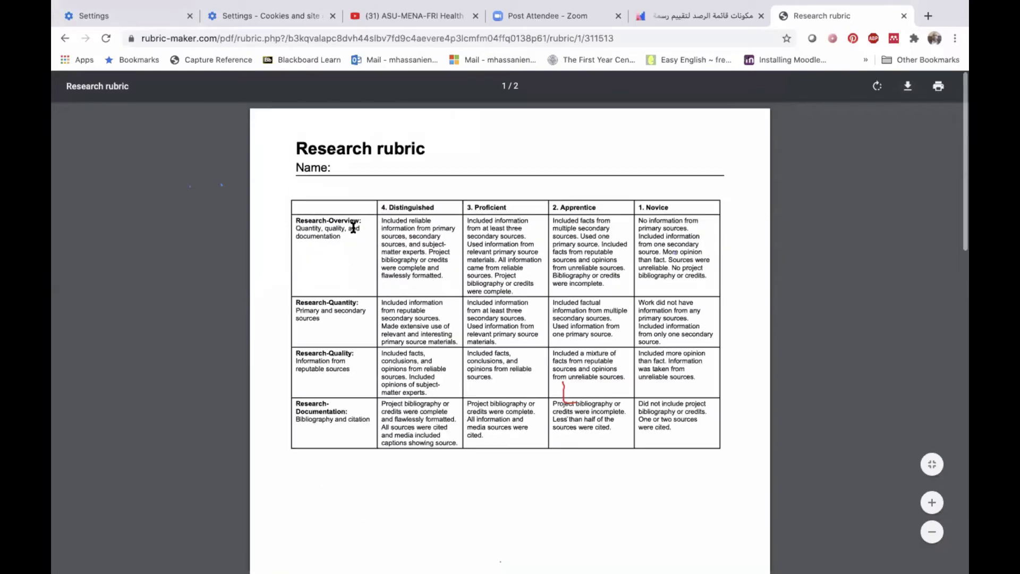
scroll(338, 234, down, 12)
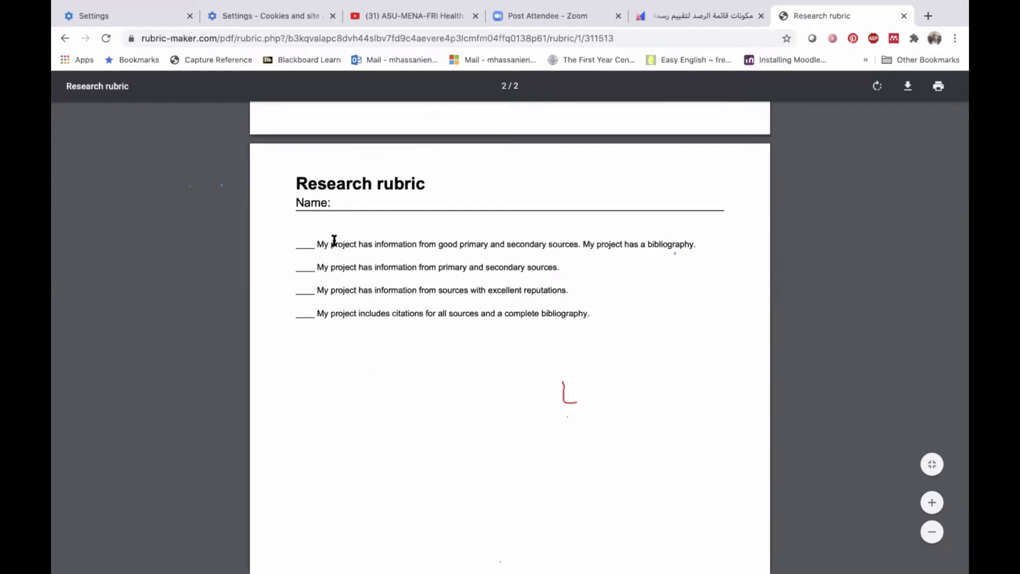
scroll(432, 318, up, 10)
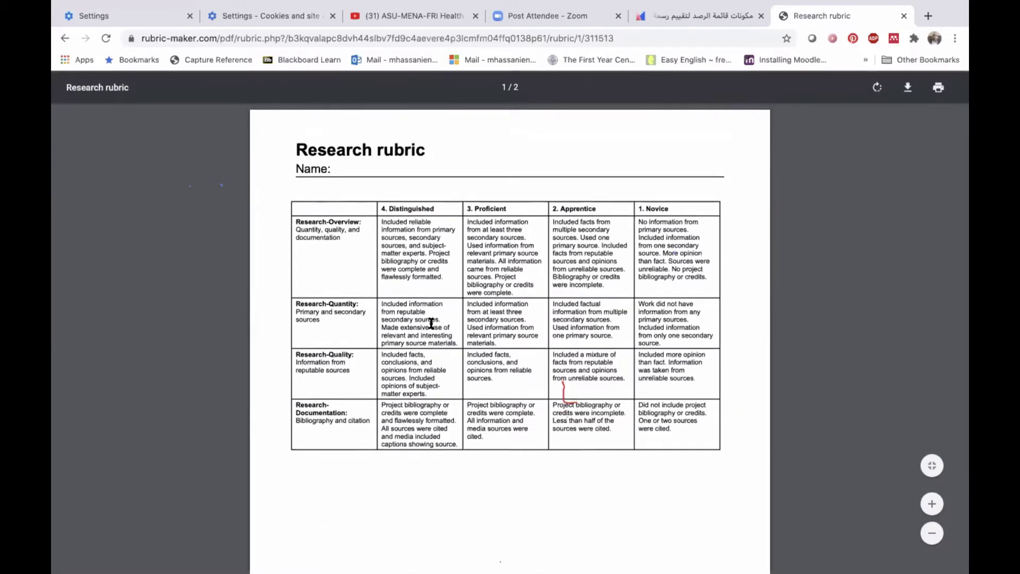
- Return to My Rubrics, open the checklist version of the Research rubric and tick its first item on primary and secondary sources
click(65, 38)
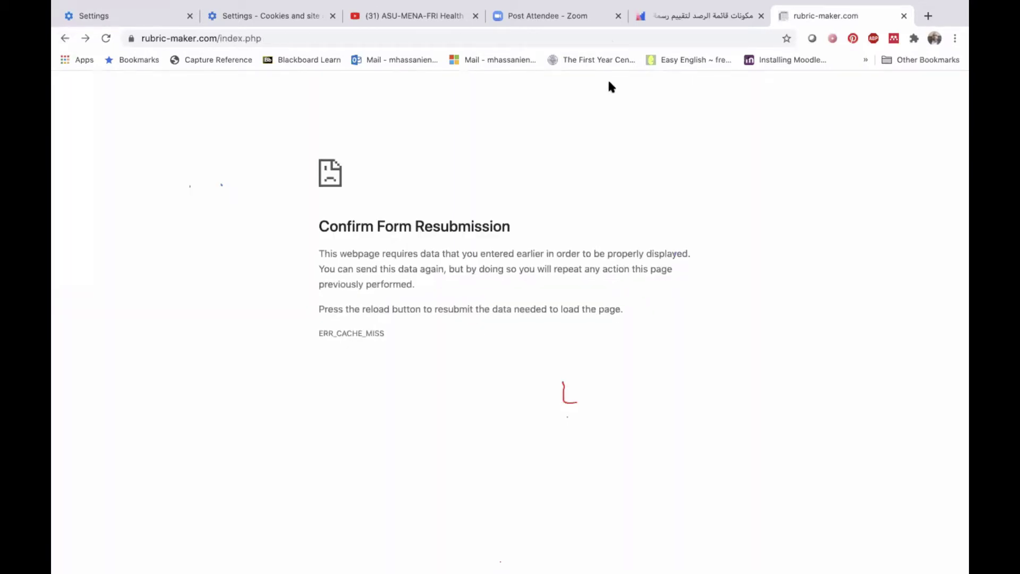
click(64, 37)
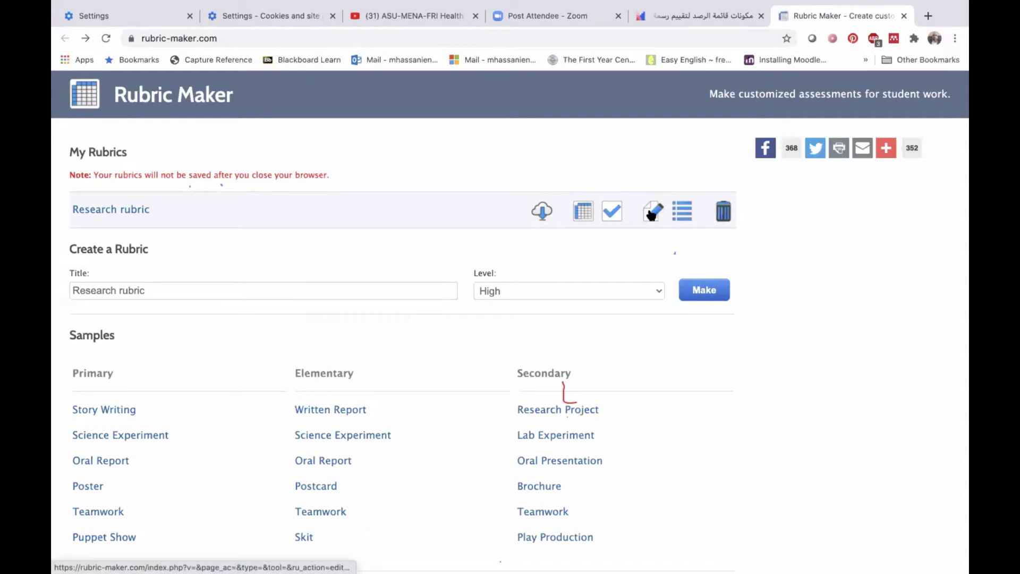
click(613, 213)
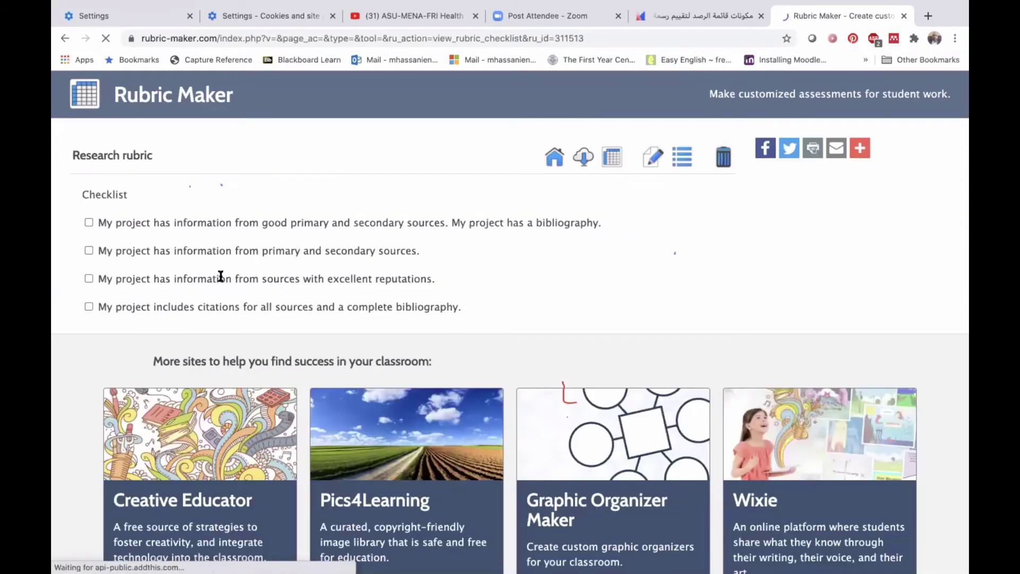
click(89, 223)
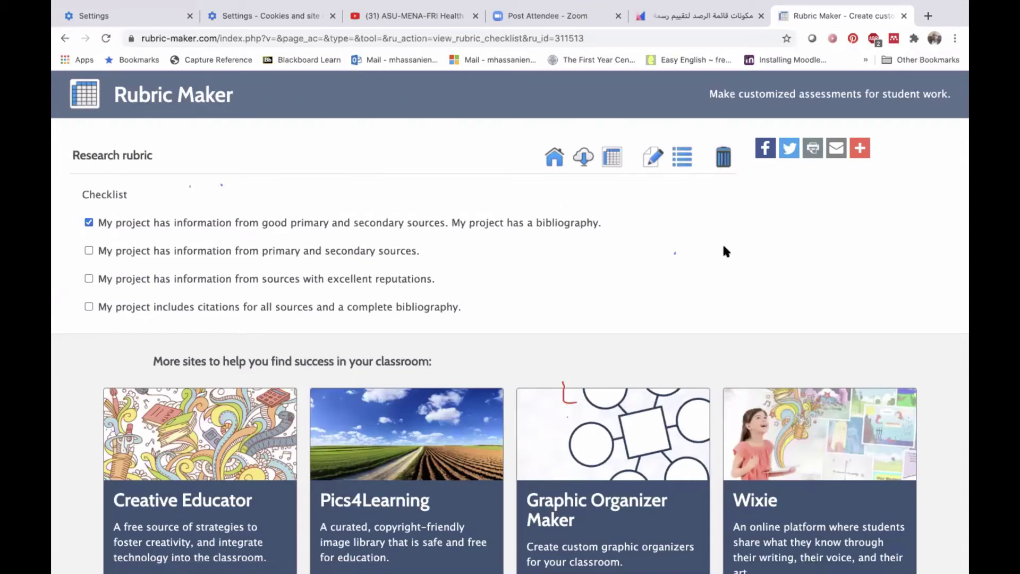
scroll(728, 250, up, 1)
scroll(744, 270, down, 1)
scroll(757, 274, down, 3)
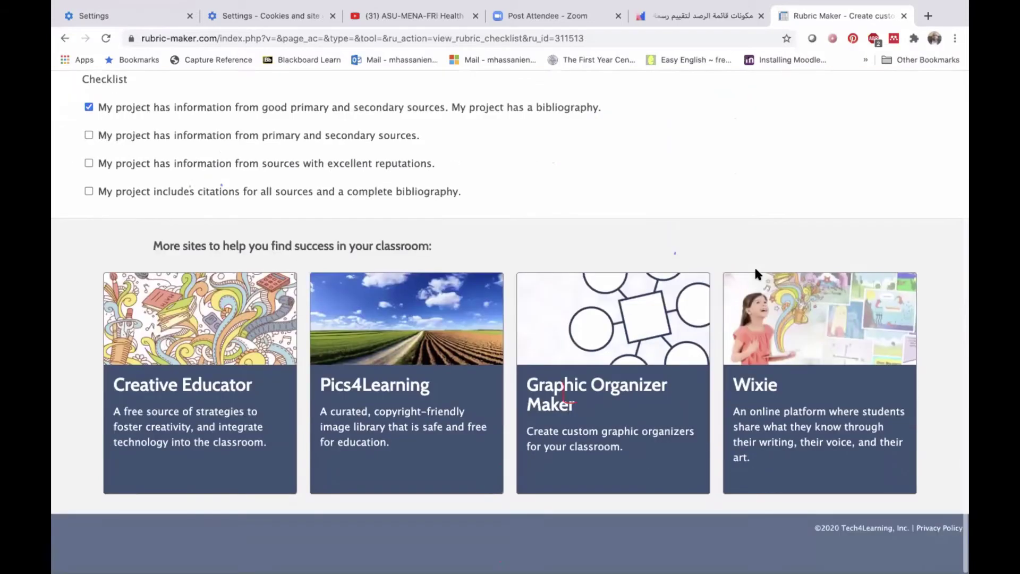
scroll(758, 274, up, 3)
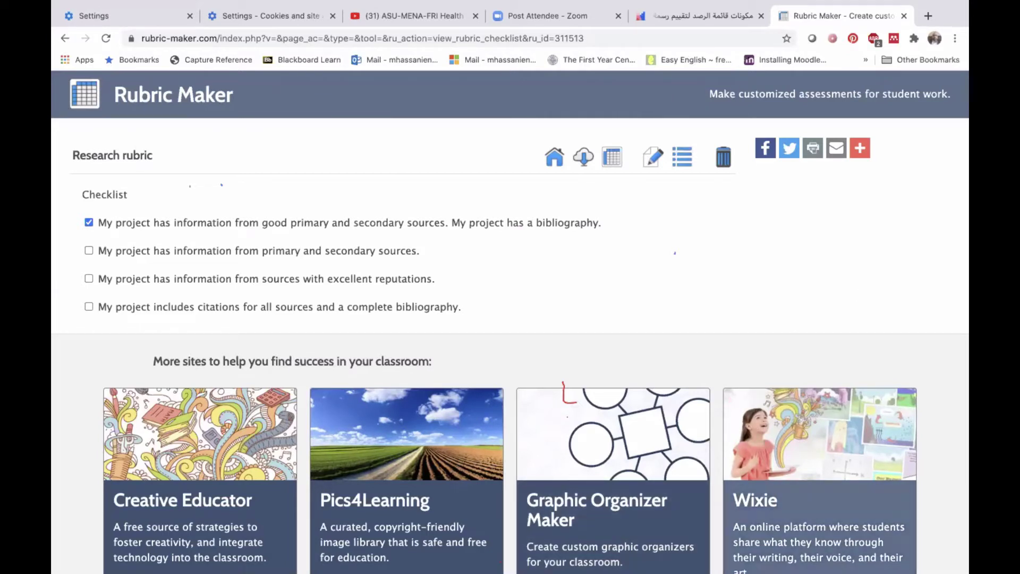
scroll(563, 393, down, 3)
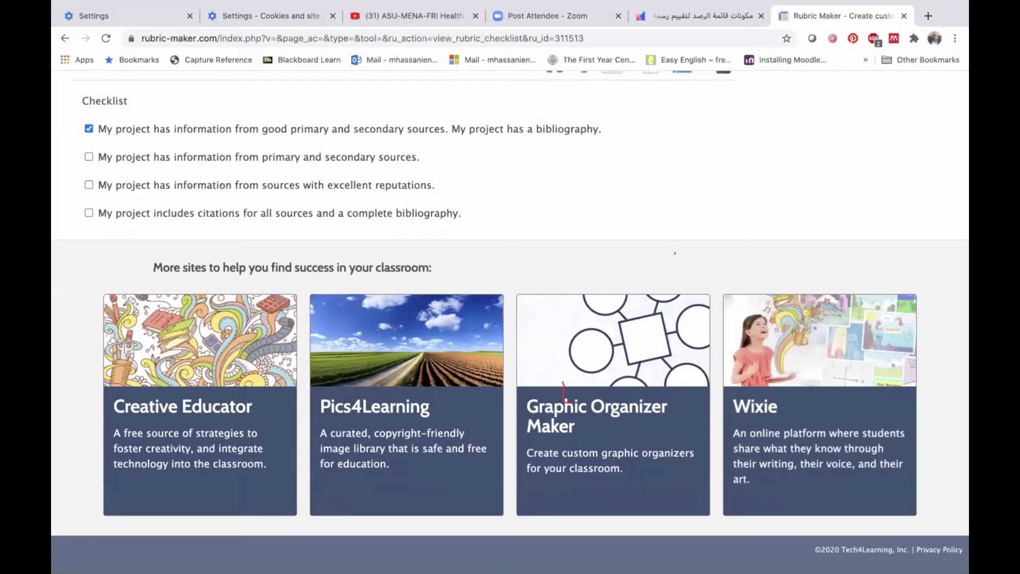
- Switch to the PowerPoint slide on Online Rubric Builders, open its Rubistar Rubric Generator link and select the page's web address
mouse_move(791, 558)
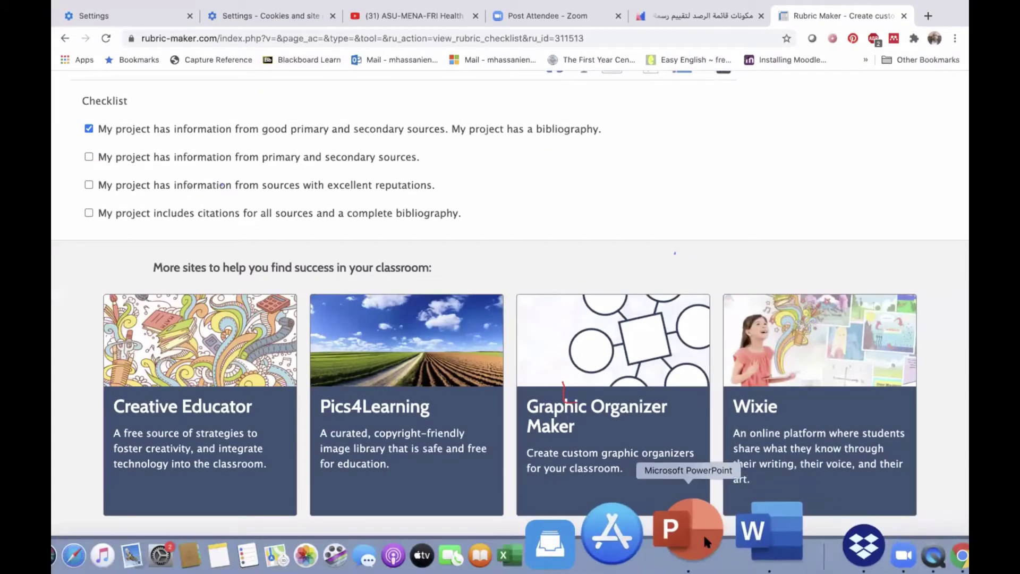
click(703, 534)
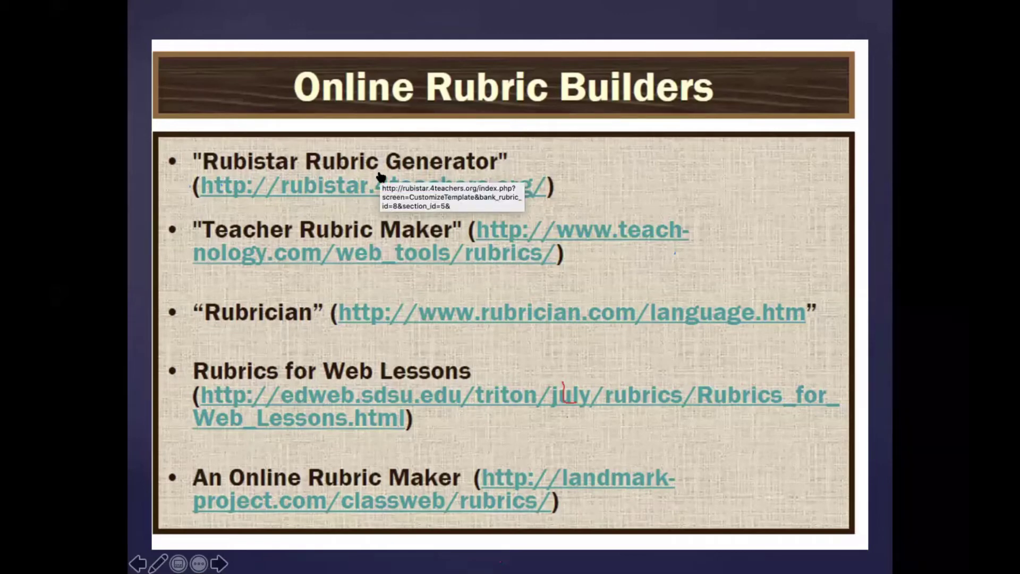
click(378, 173)
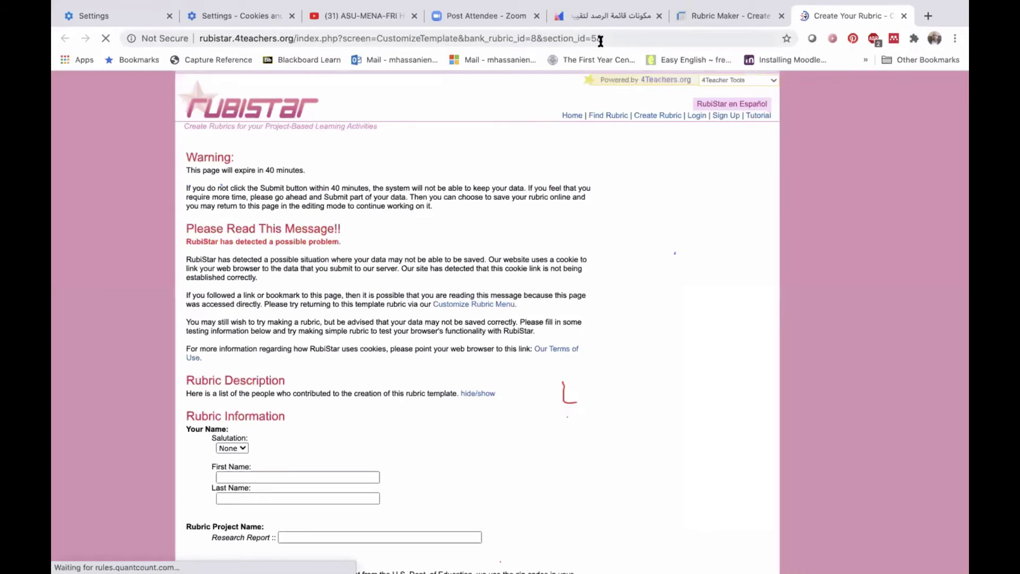
click(618, 37)
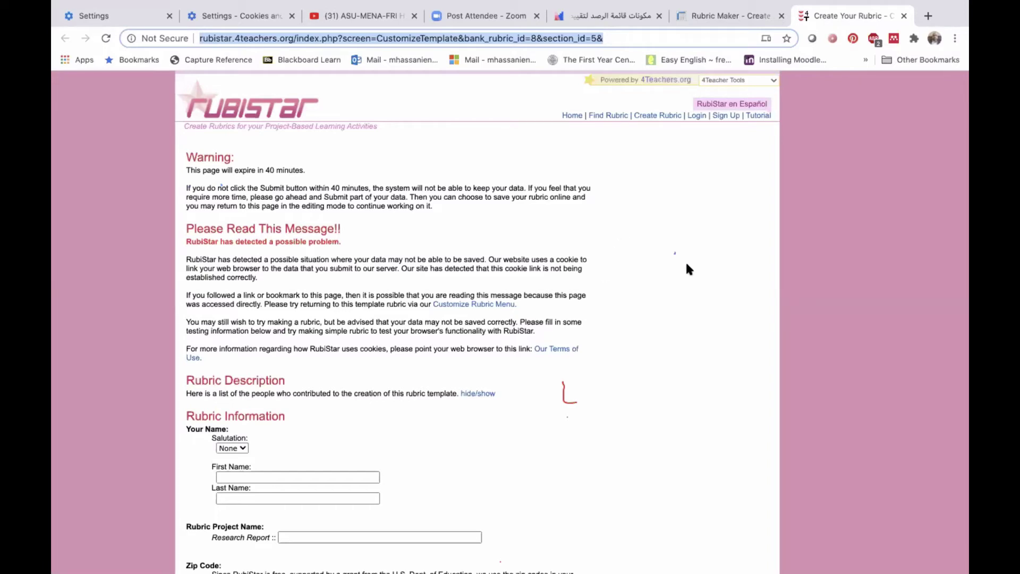
- Fill in the first name under Rubric Information on the RubiStar form
scroll(592, 368, down, 3)
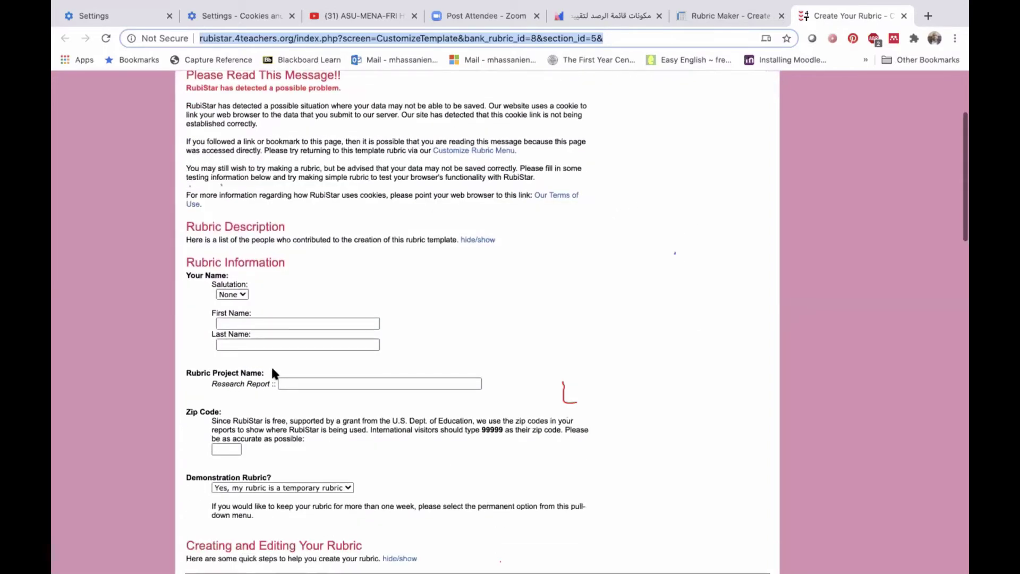
click(255, 323)
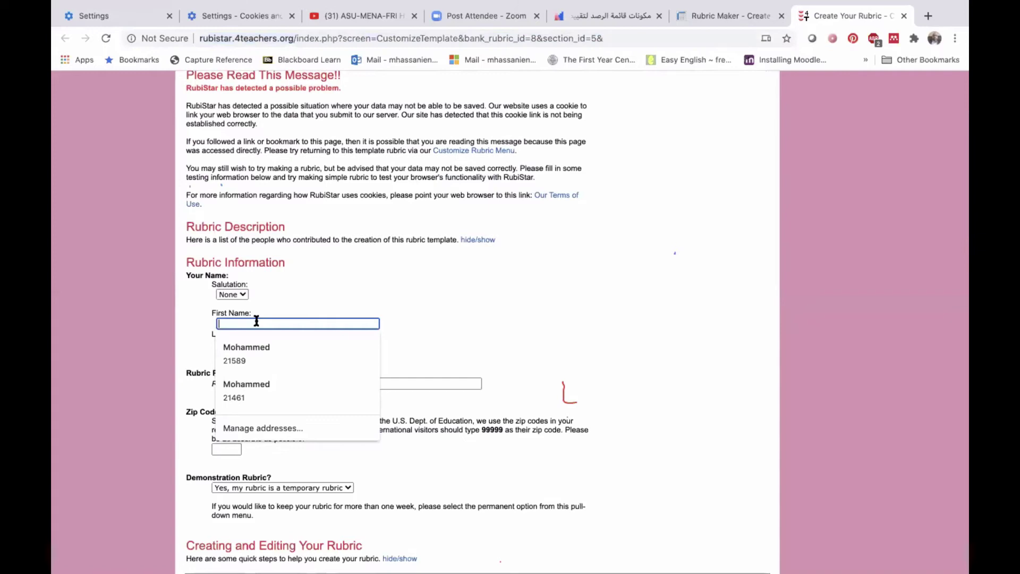
click(250, 351)
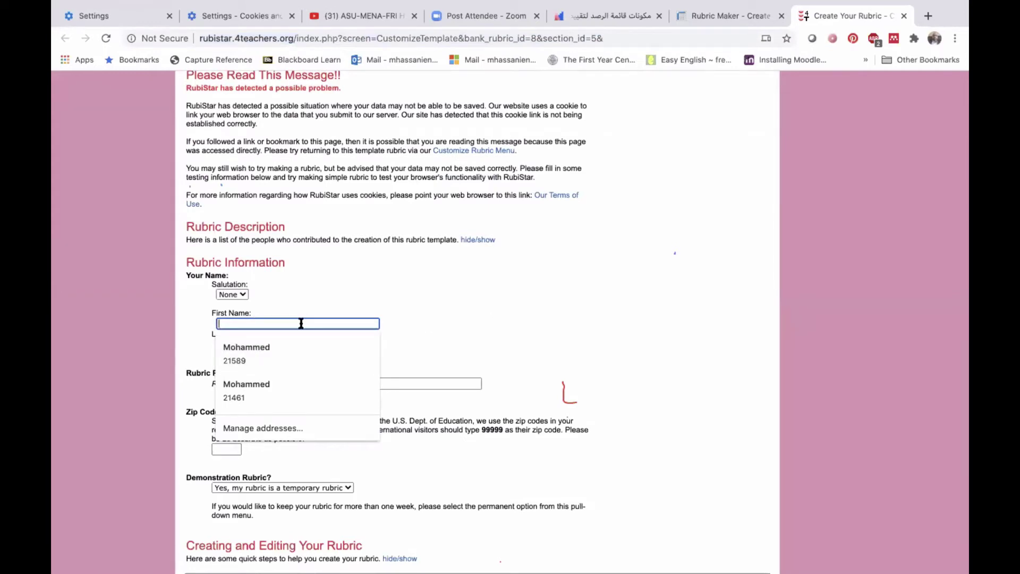